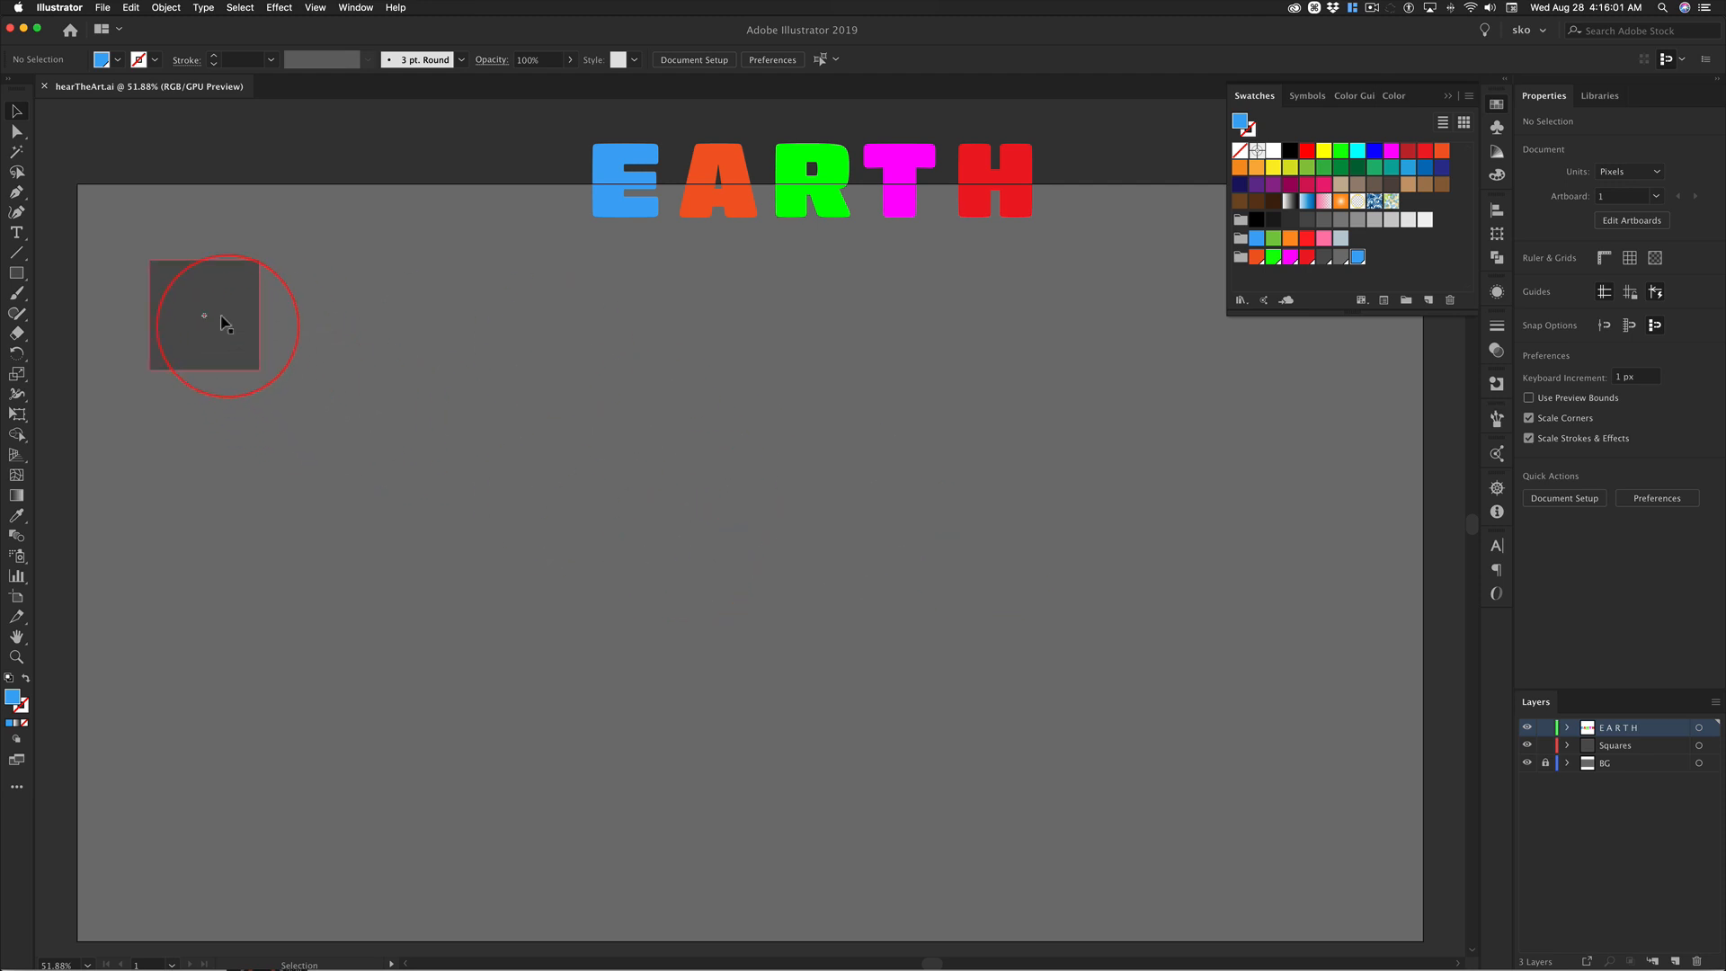
Duplicate the dark grey square with a Move offset of 230 px horizontally and 0 px vertically.
click(212, 294)
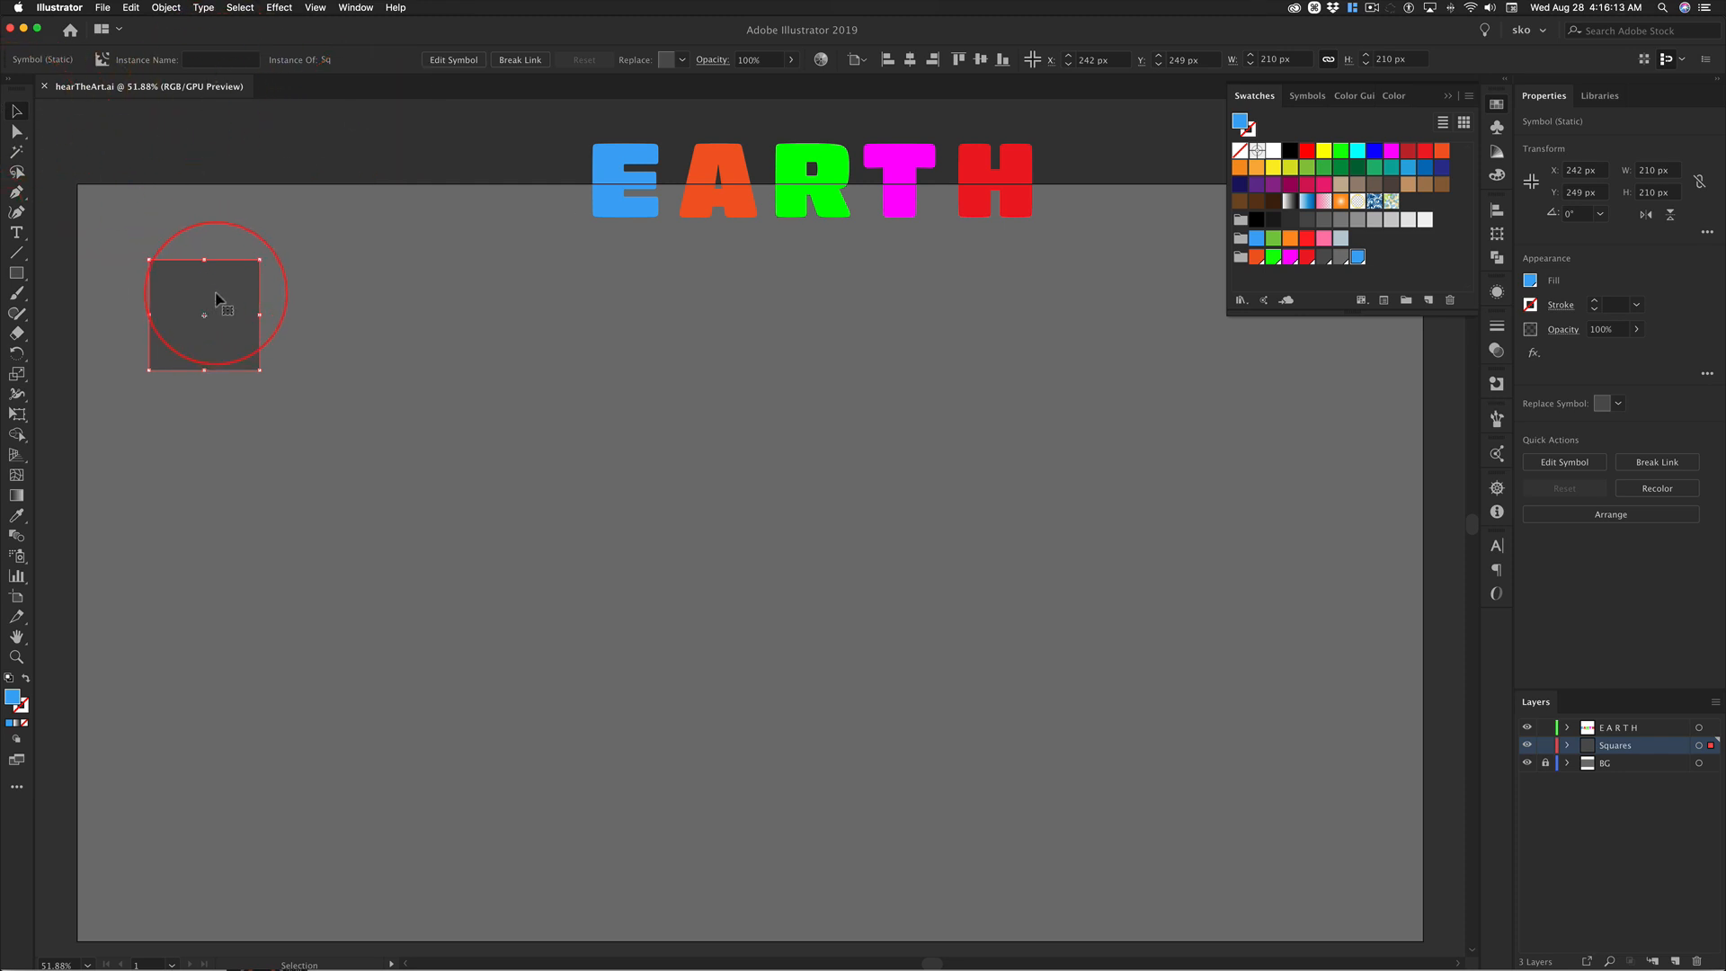
key(Return)
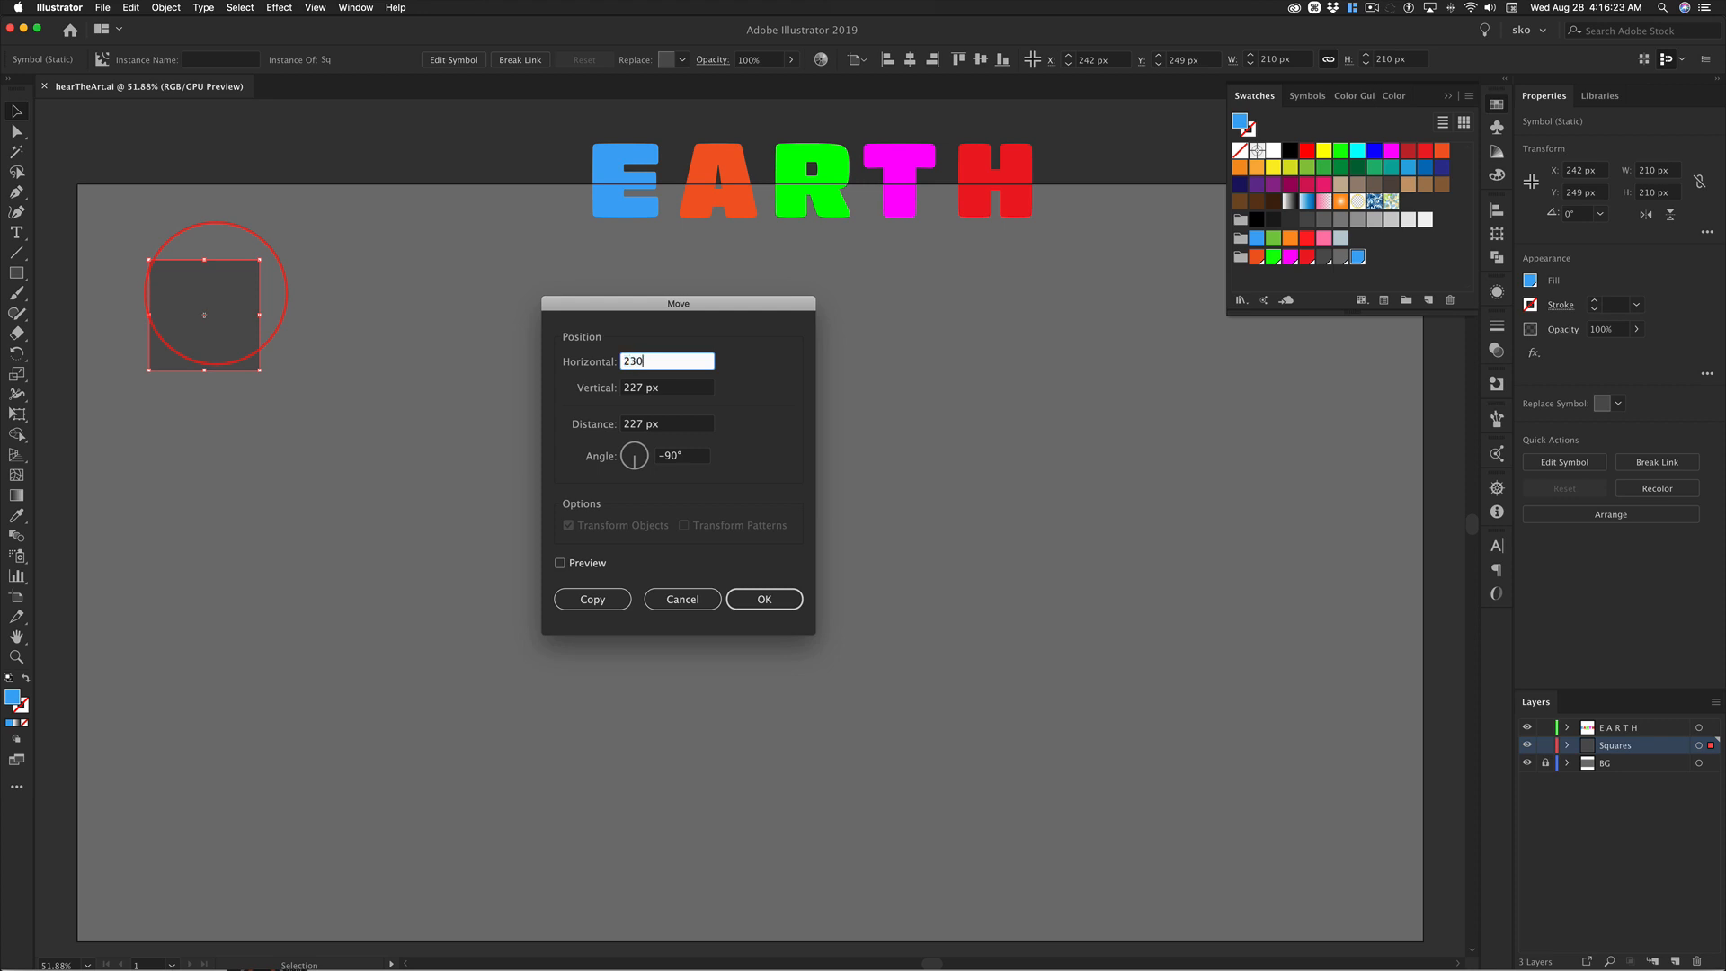
key(Tab)
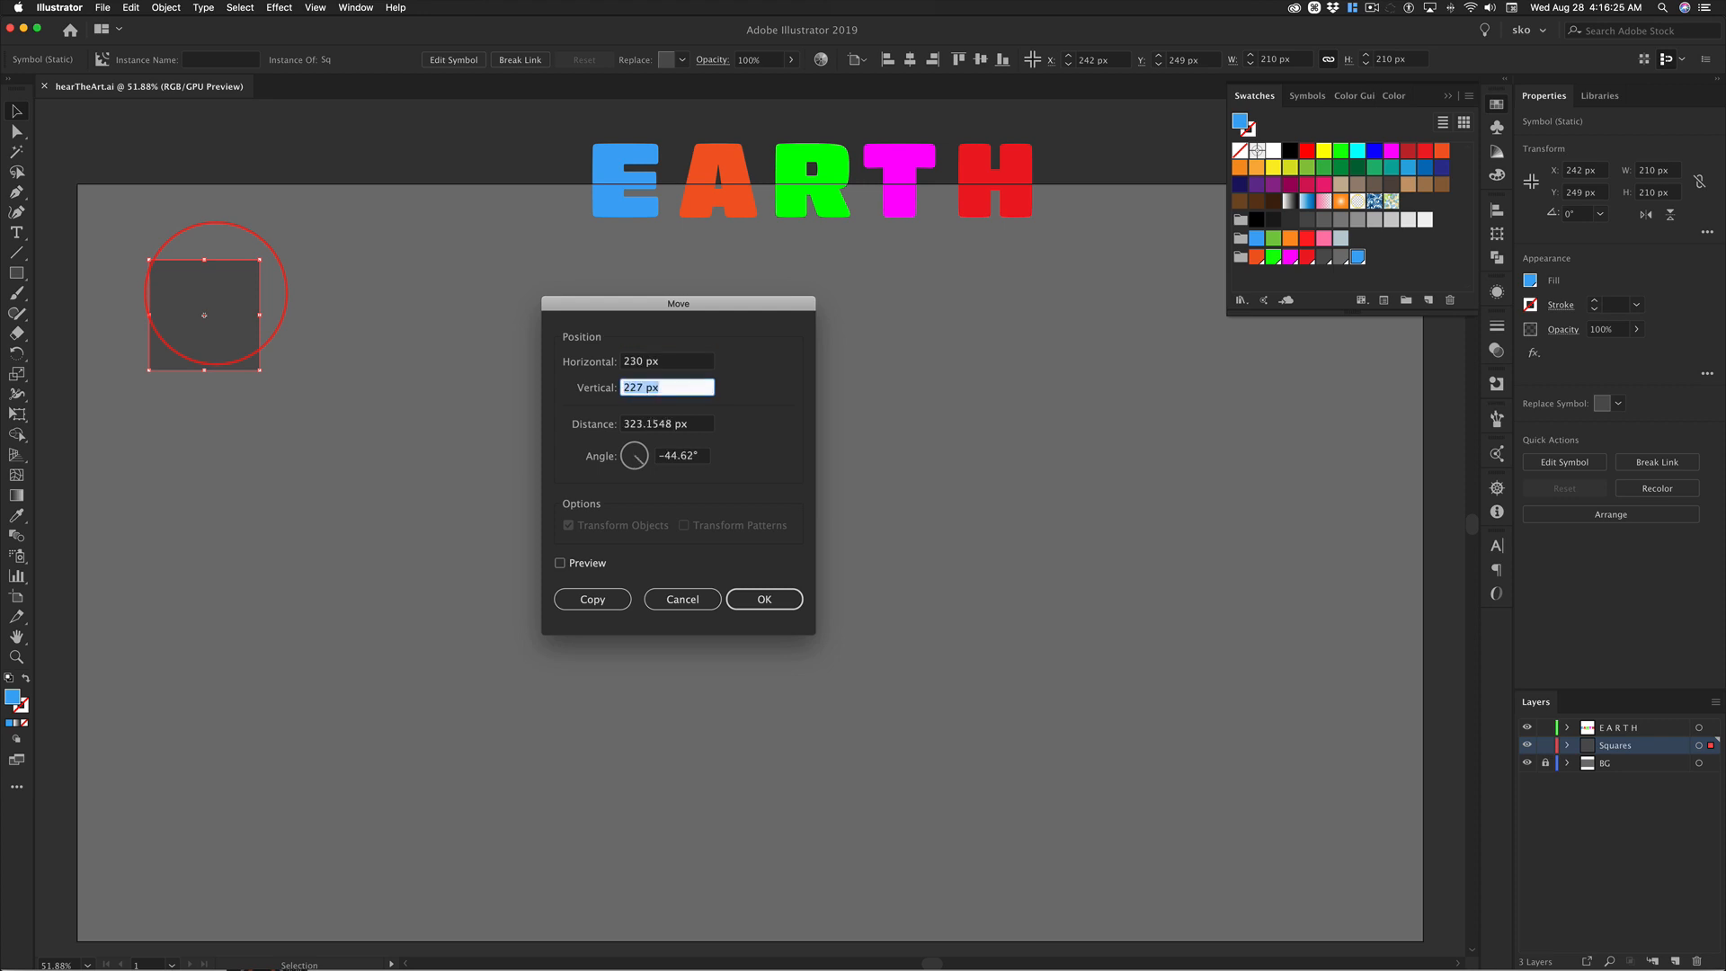
key(Tab)
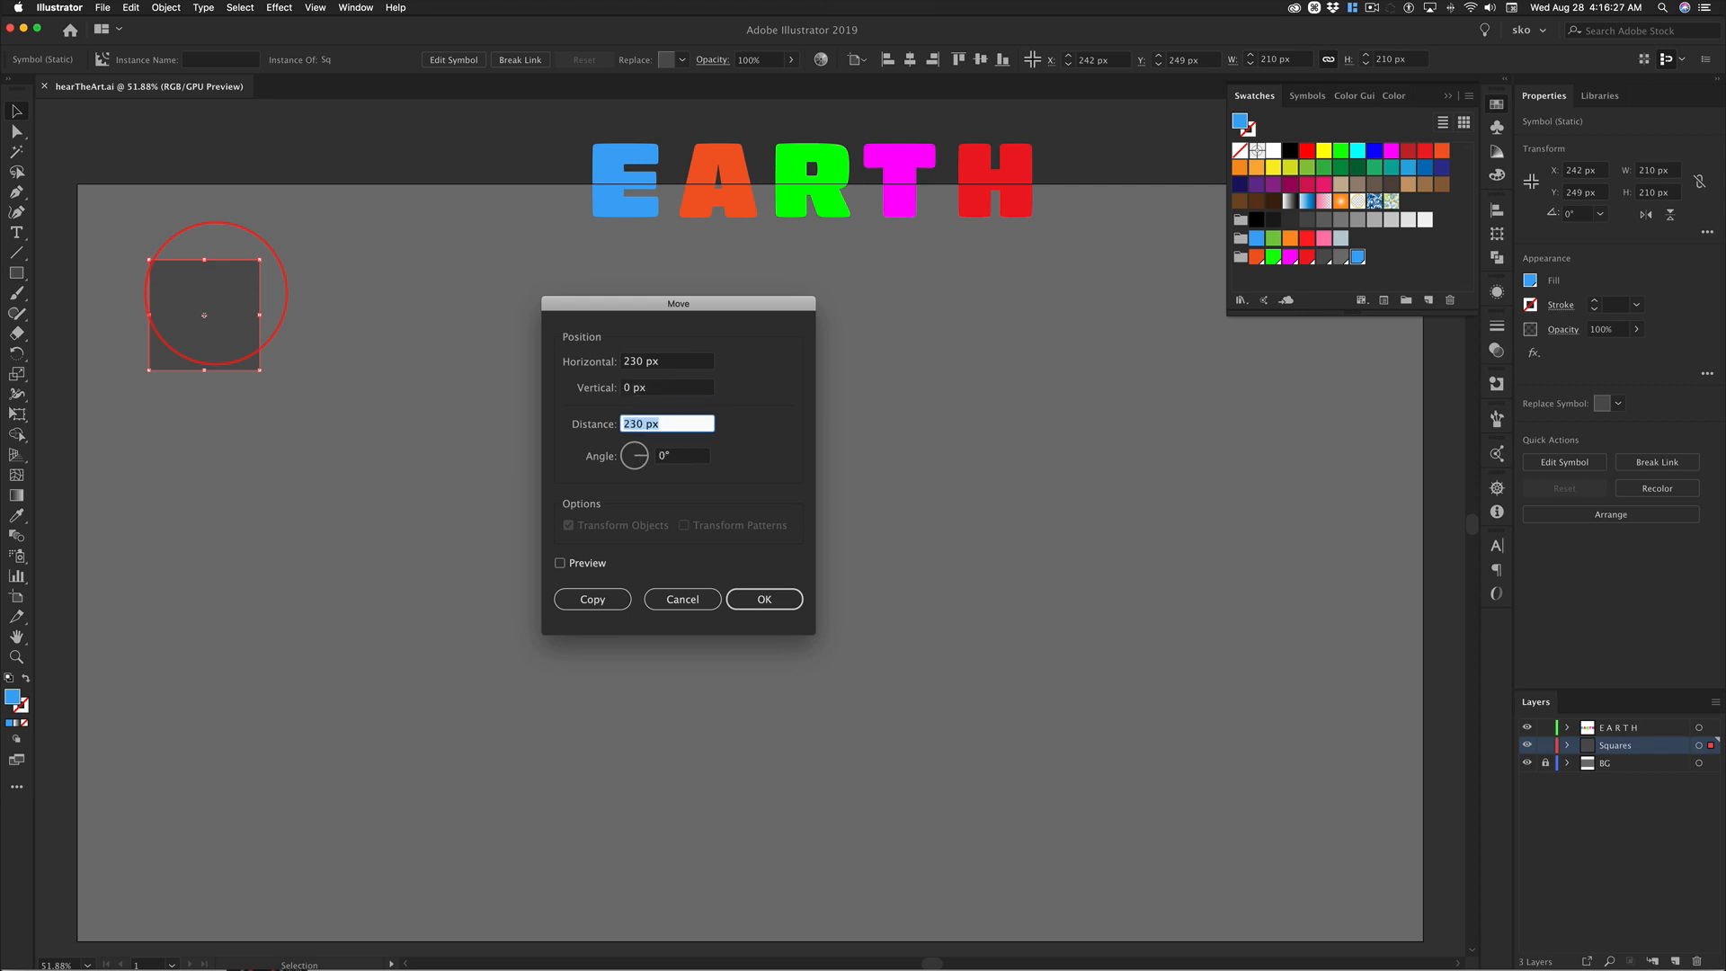
click(560, 562)
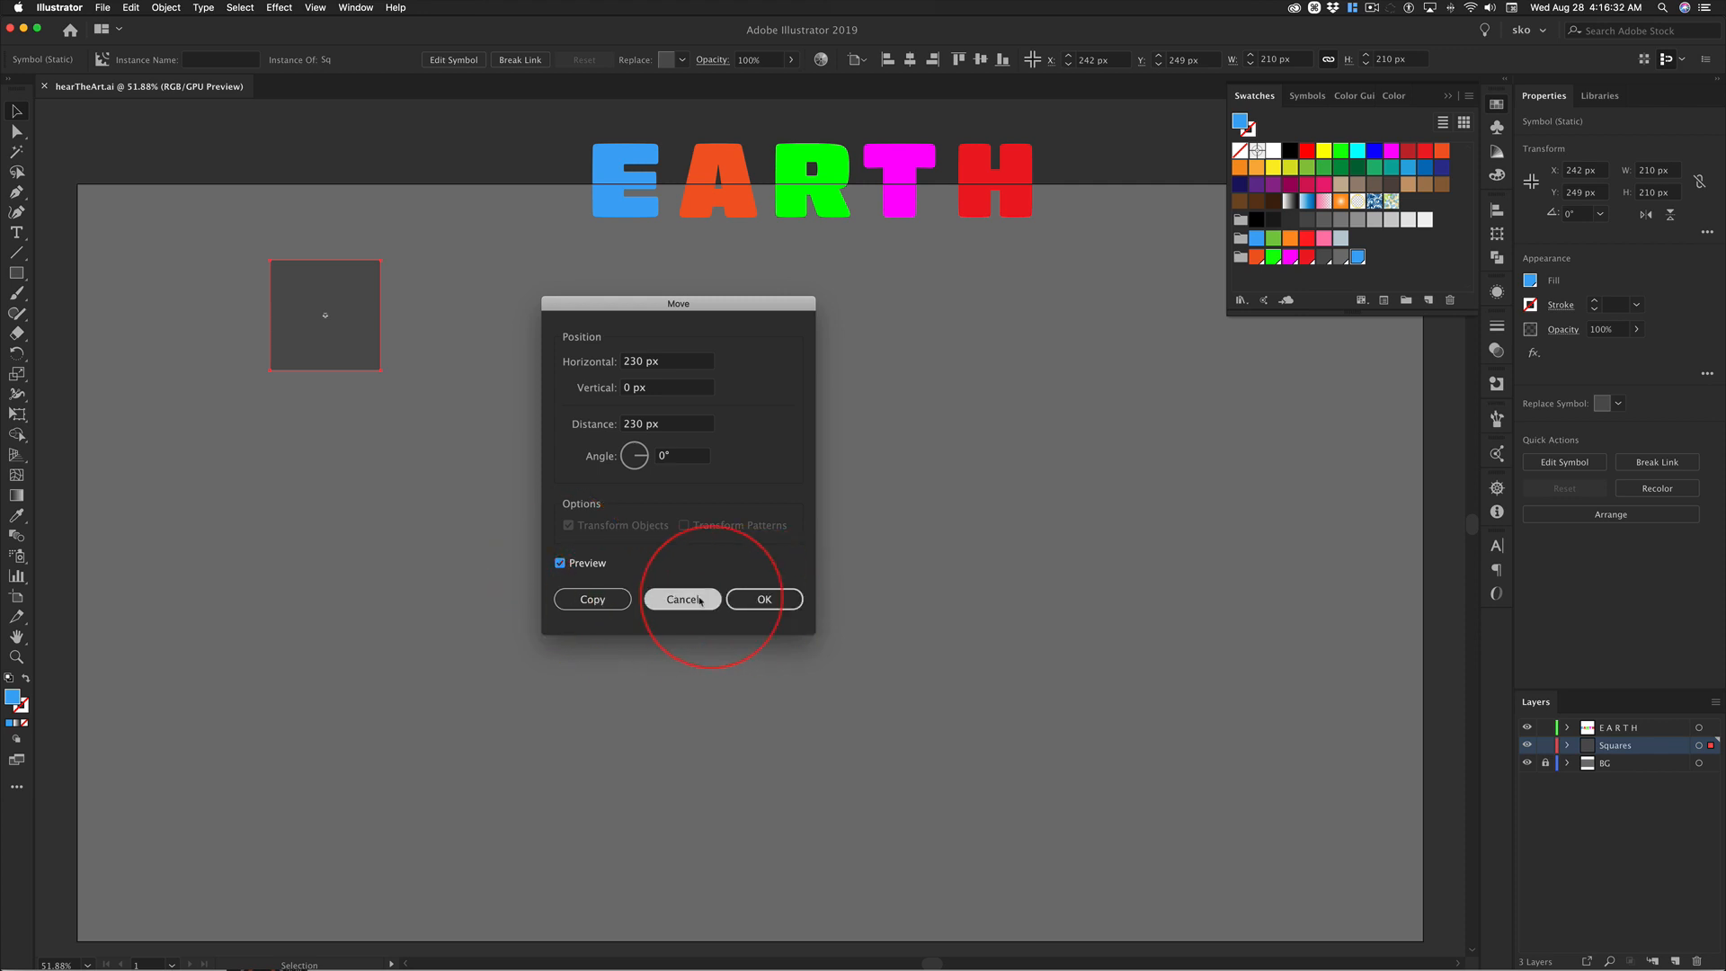
click(593, 599)
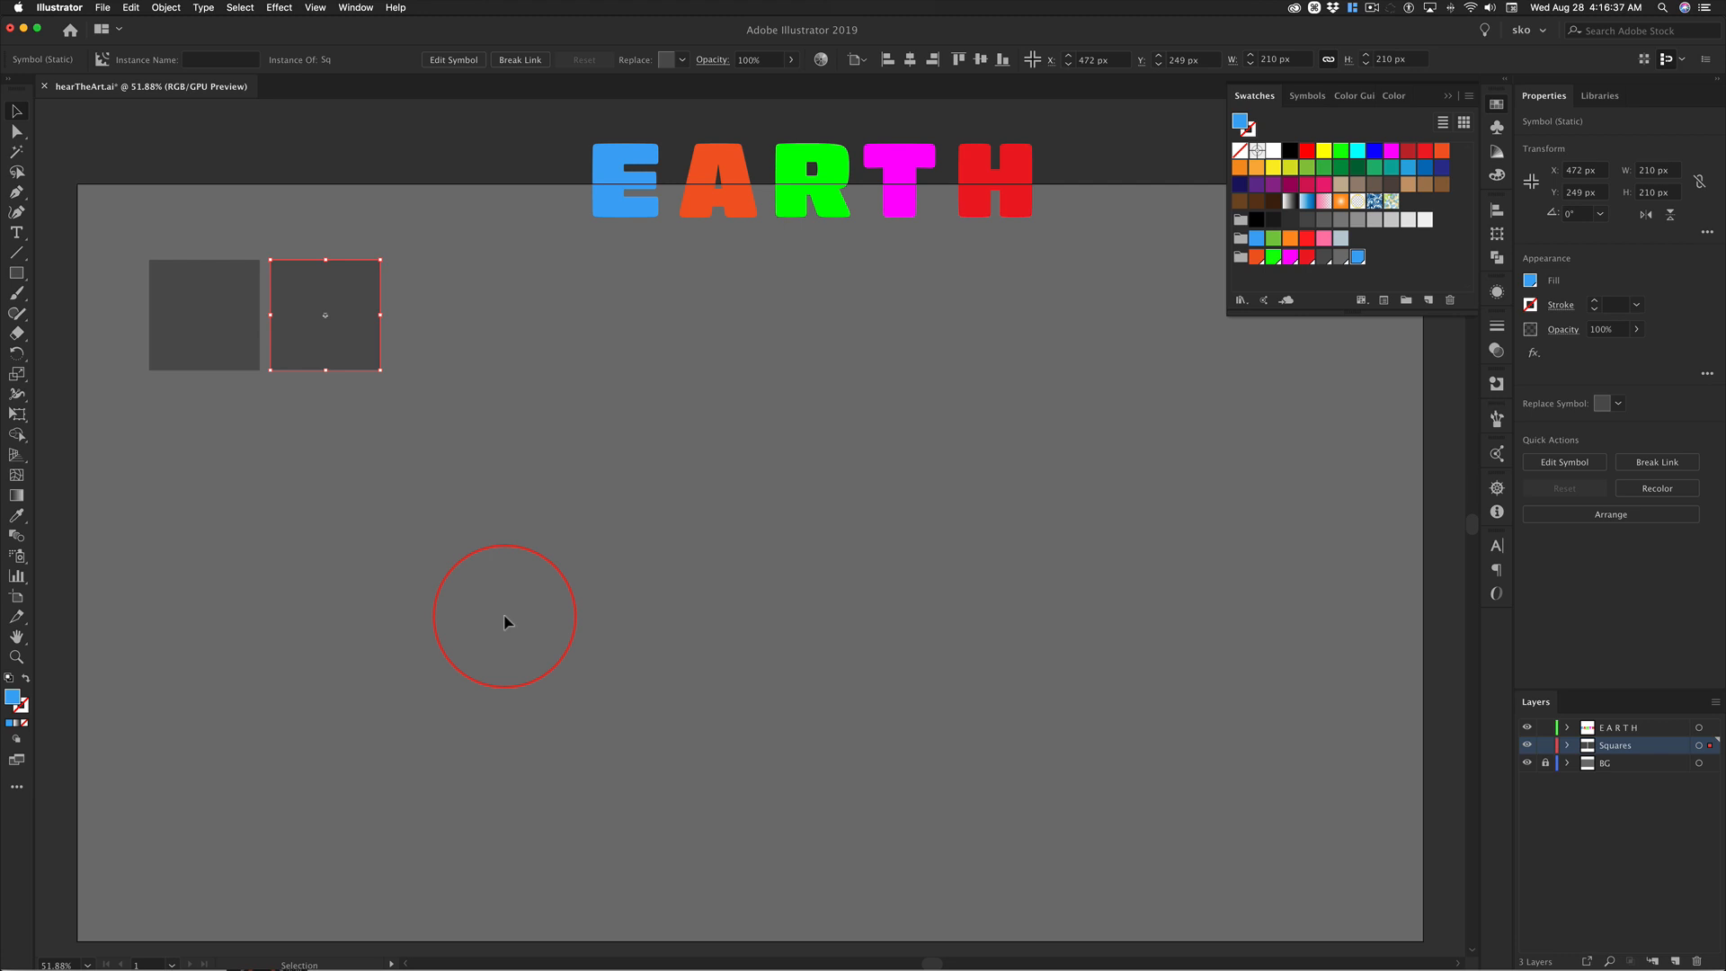
Repeat the copy transformation three times to make a row of five evenly spaced squares, then deselect.
key(super)
key(super+d)
key(super+d)
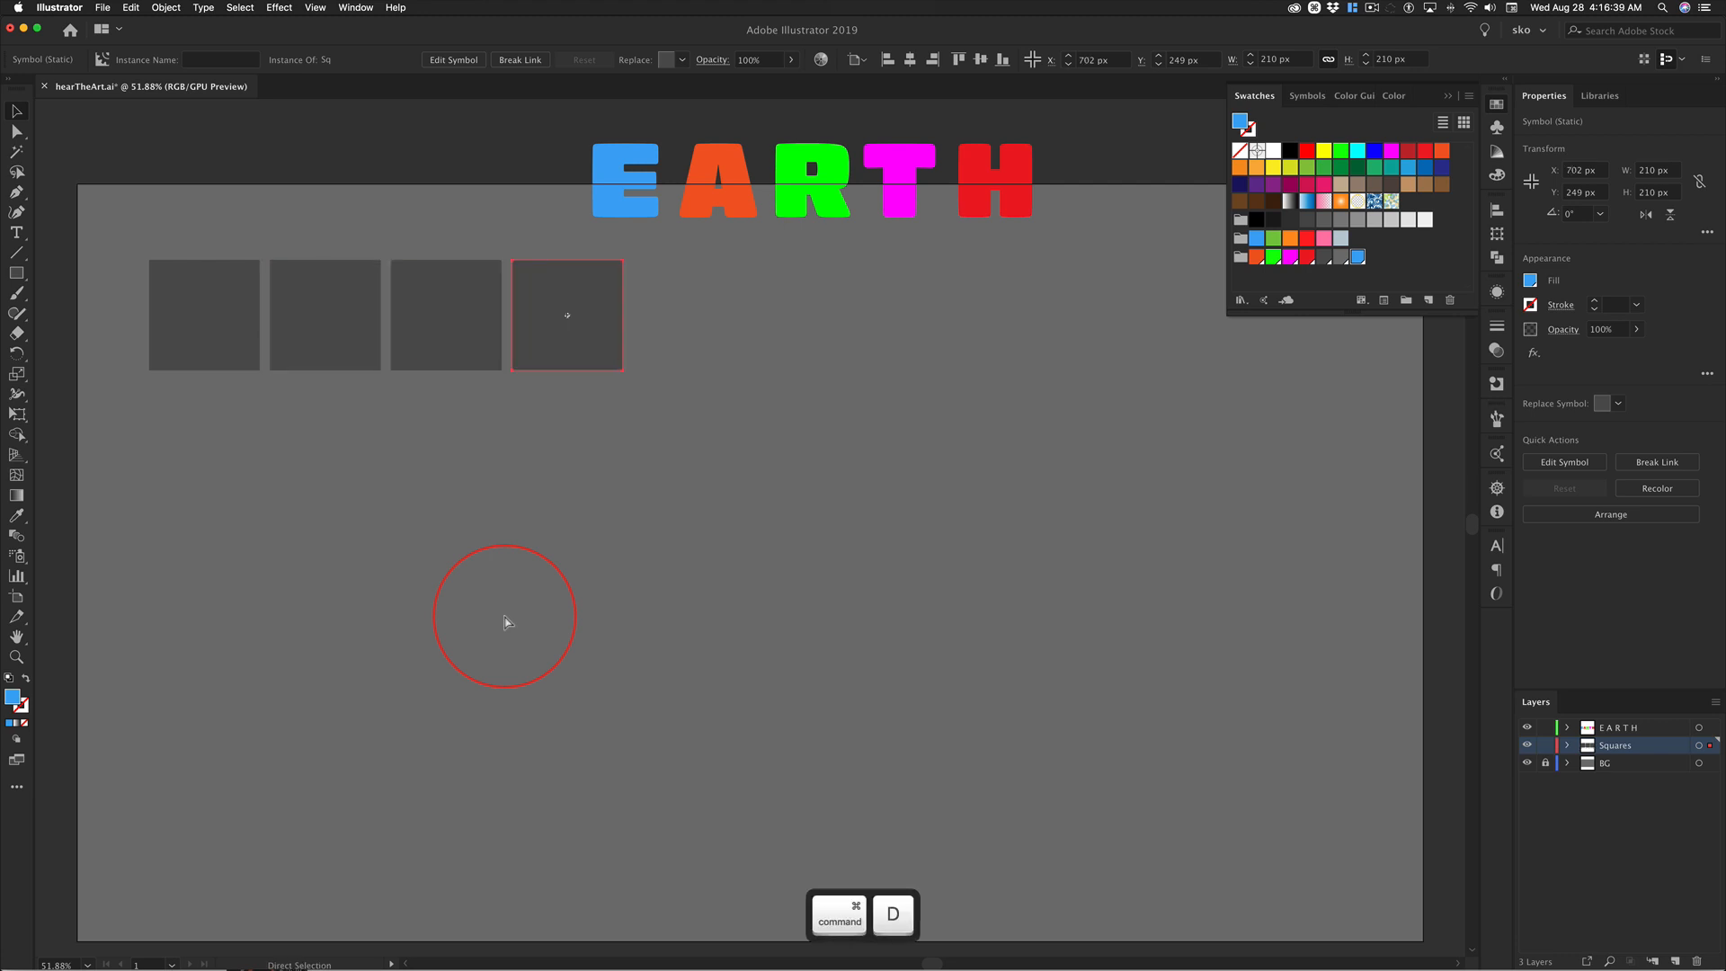
key(super+d)
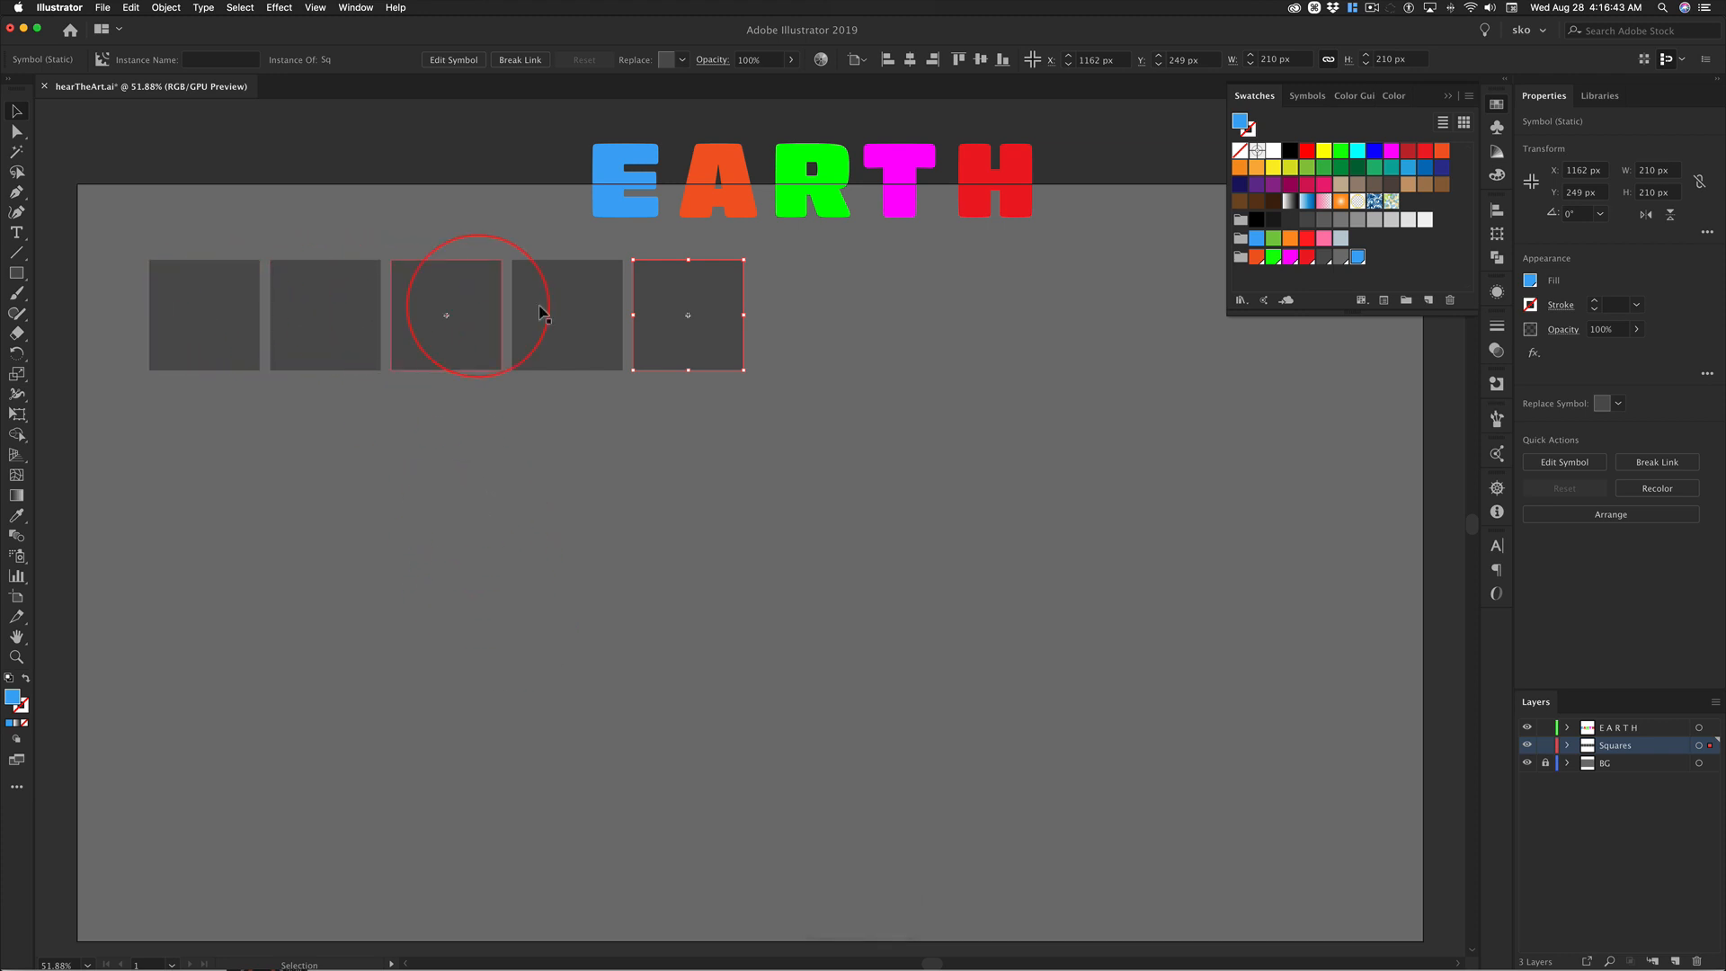
click(477, 472)
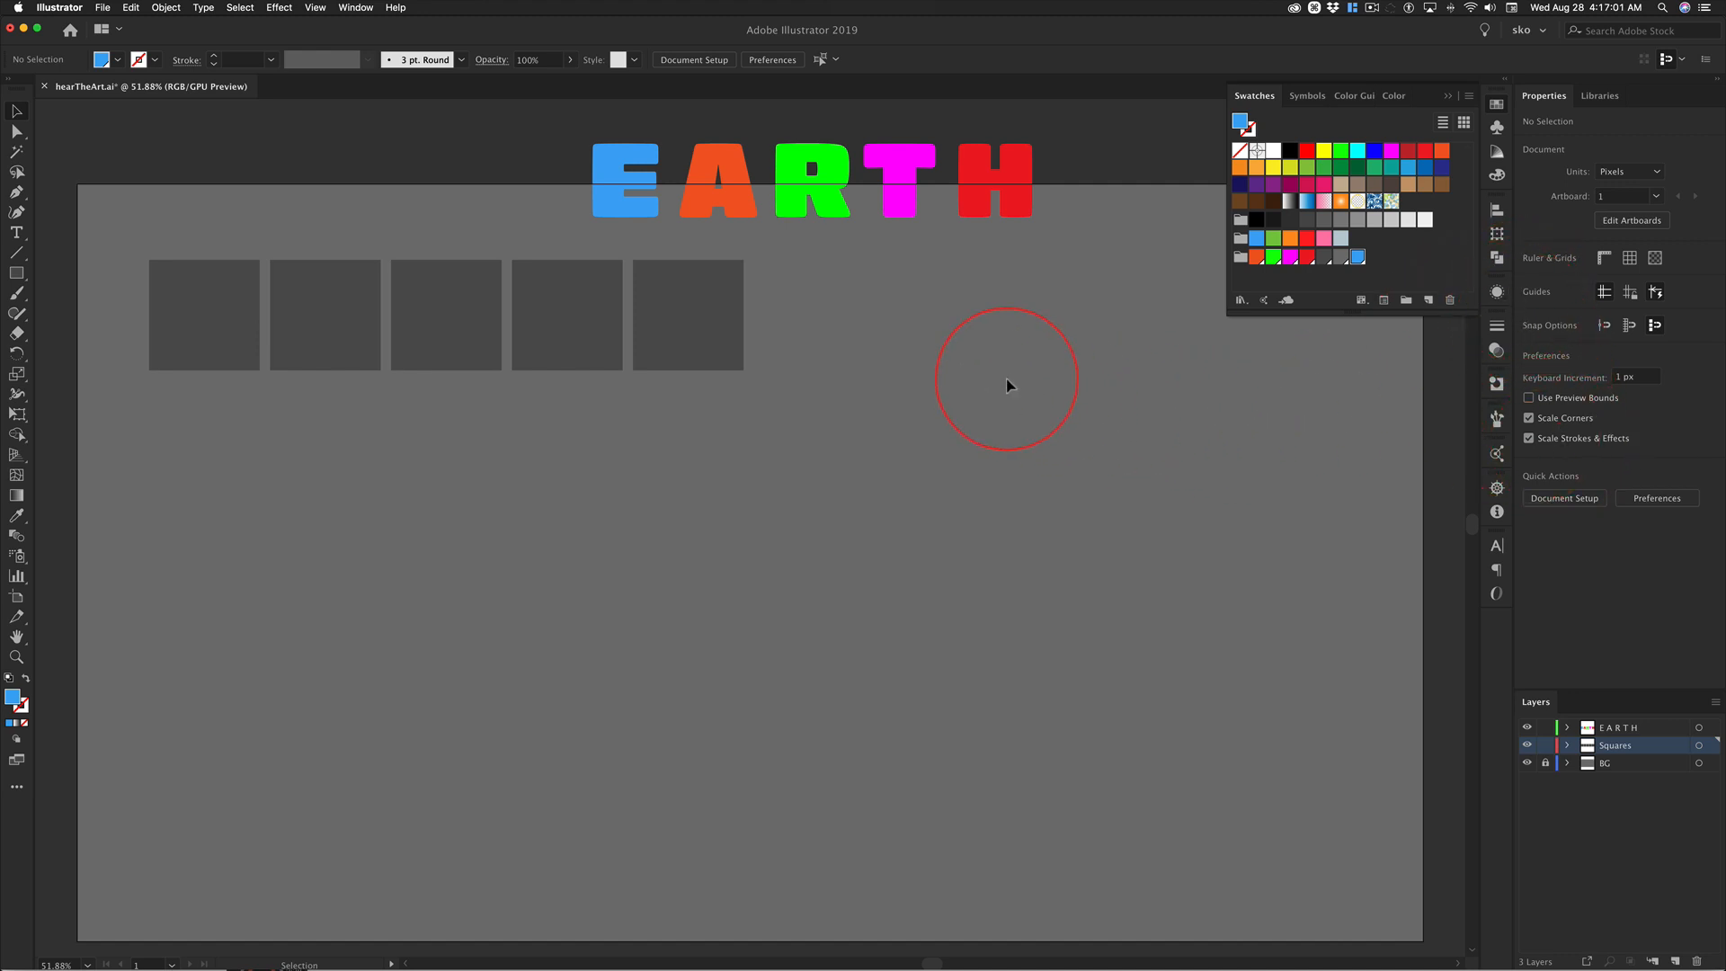
Show the full set of Align options and examine the available Align To choices.
click(1494, 213)
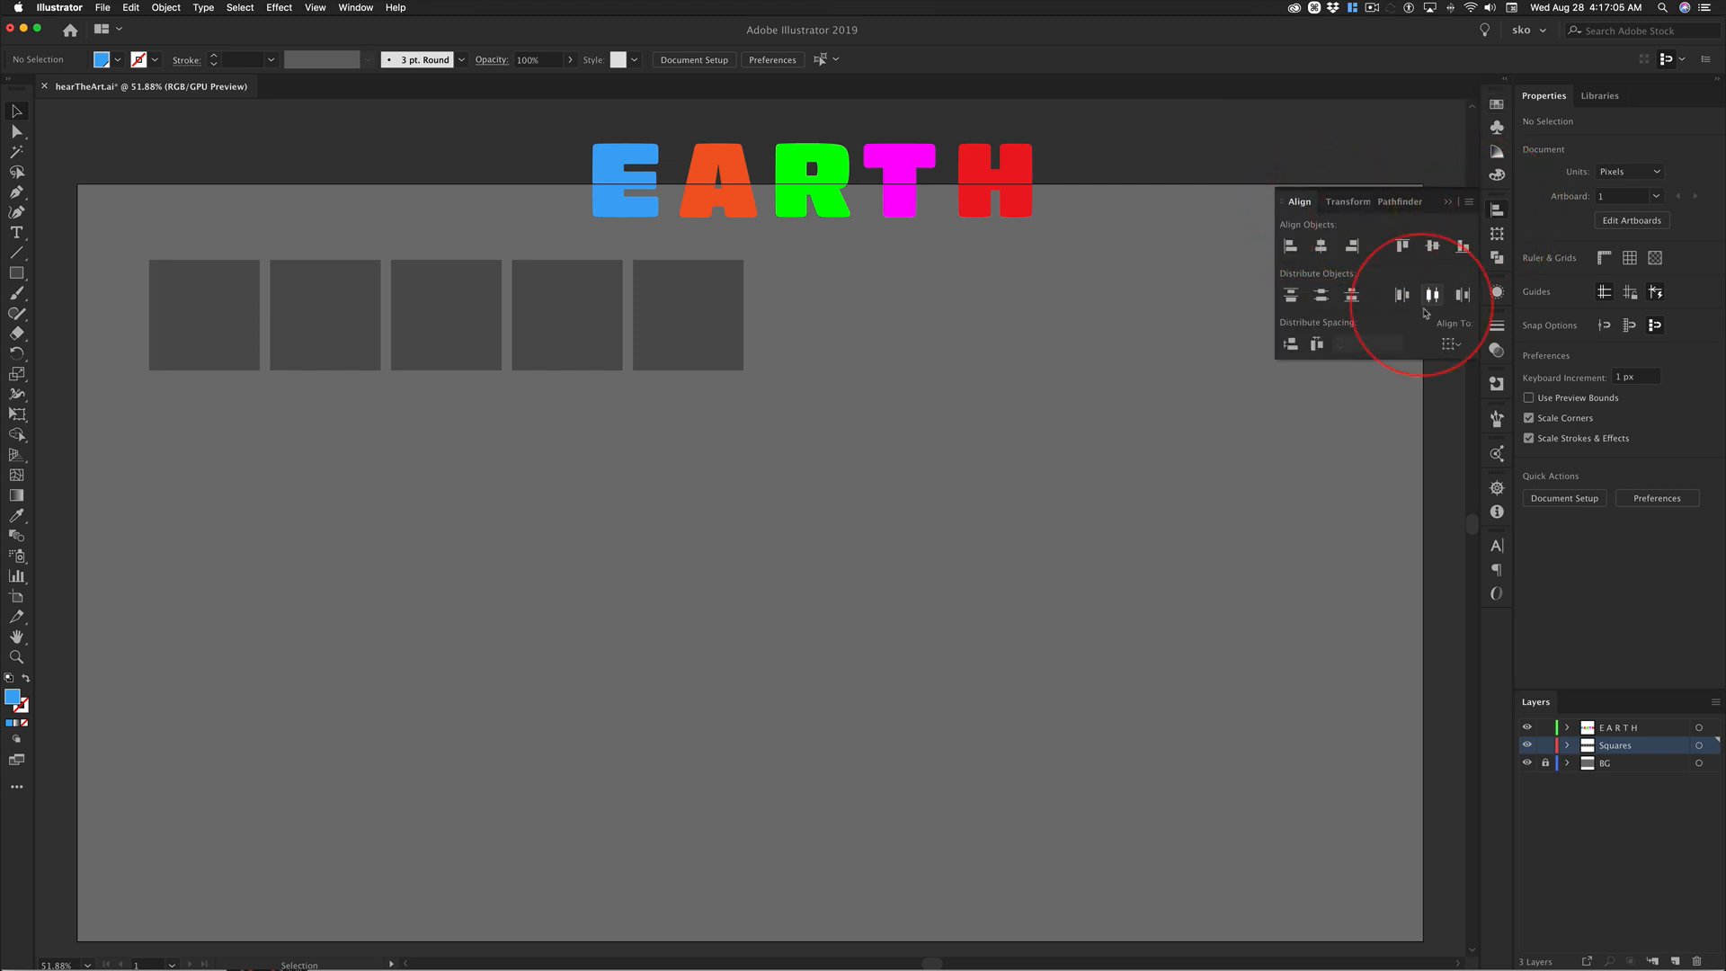
click(1283, 203)
click(1283, 202)
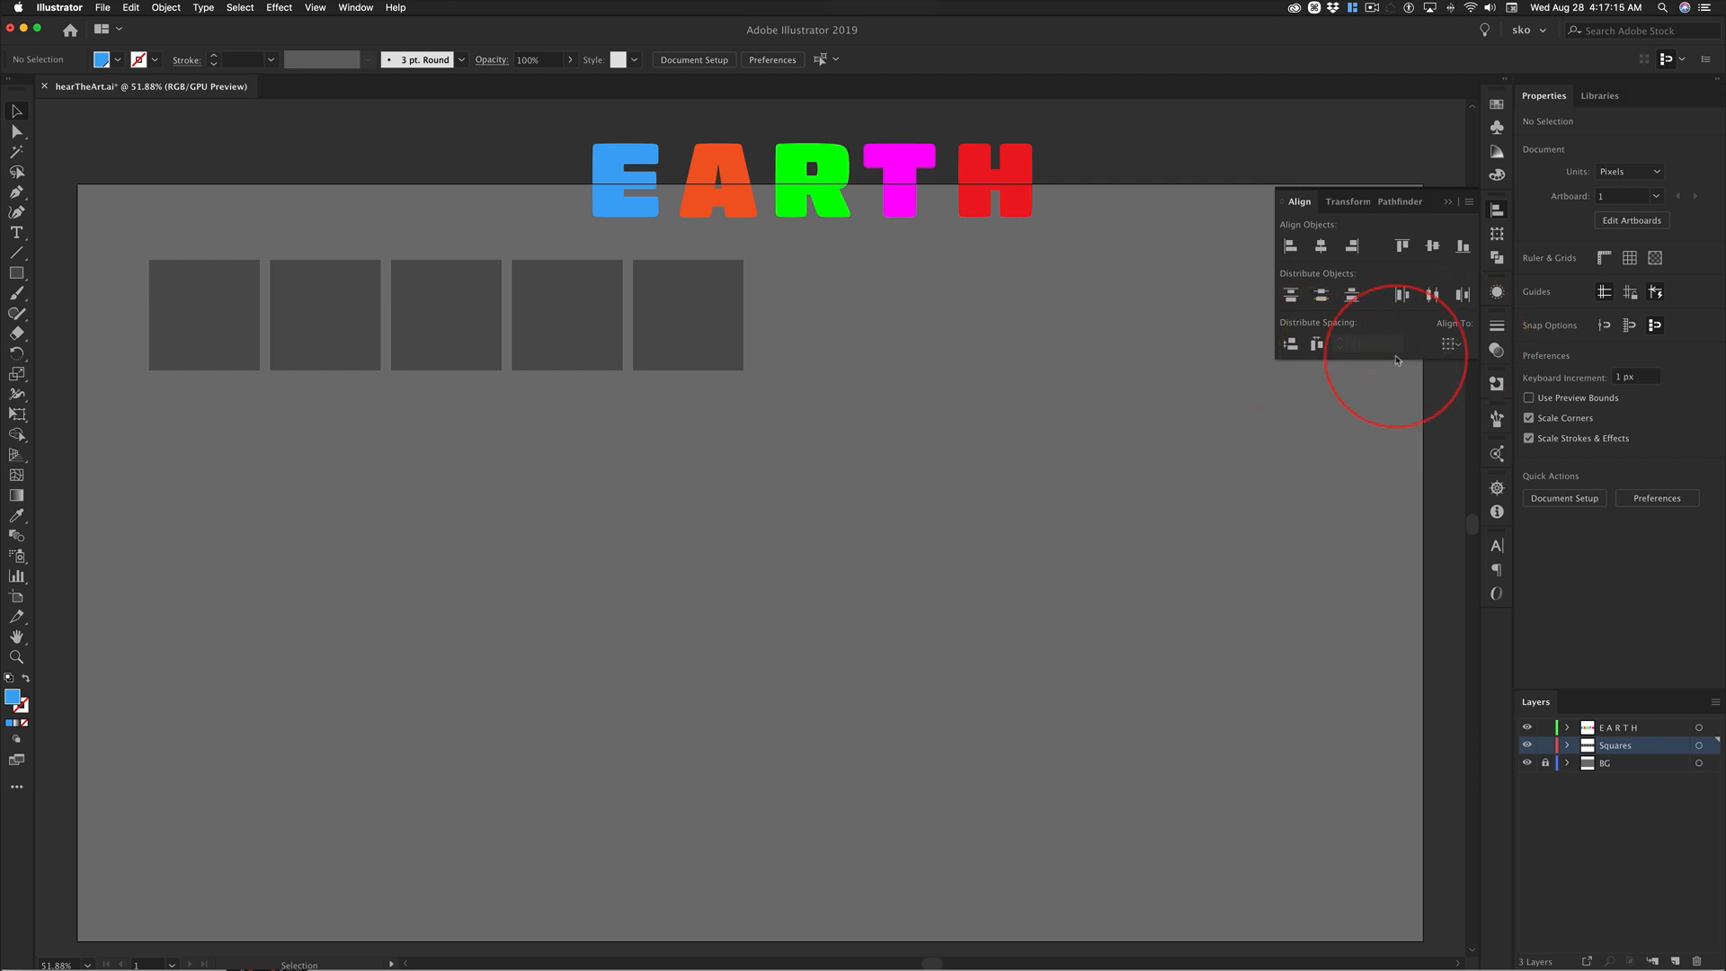
click(1462, 349)
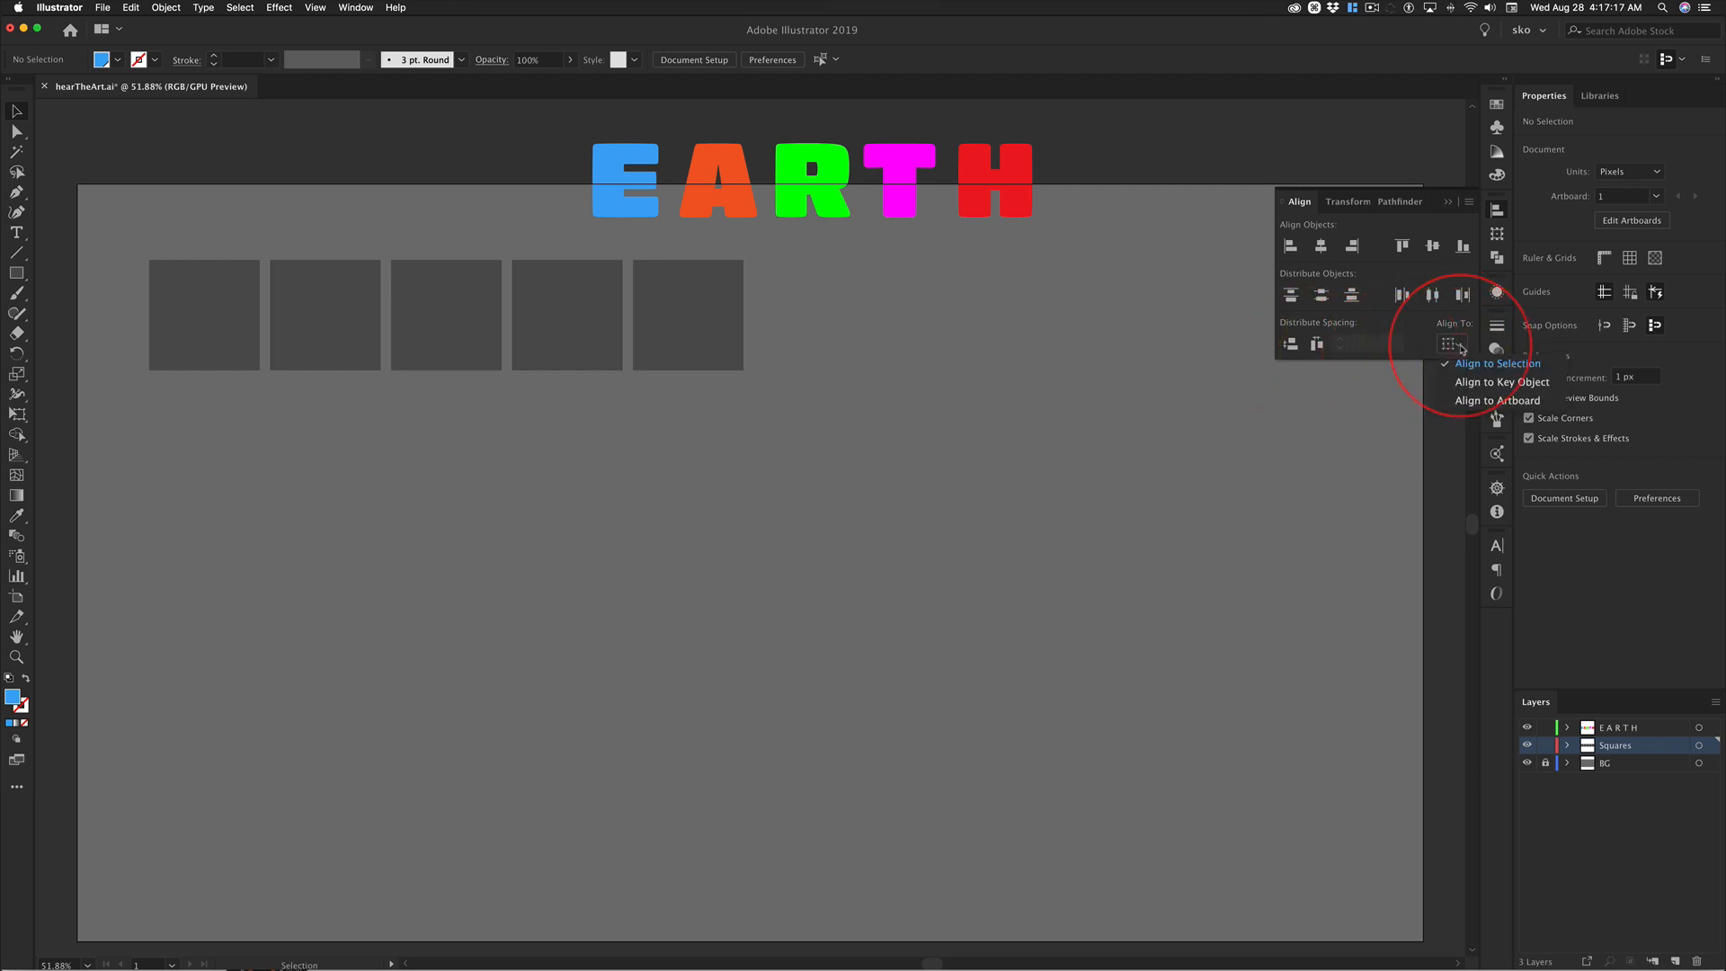
click(1404, 340)
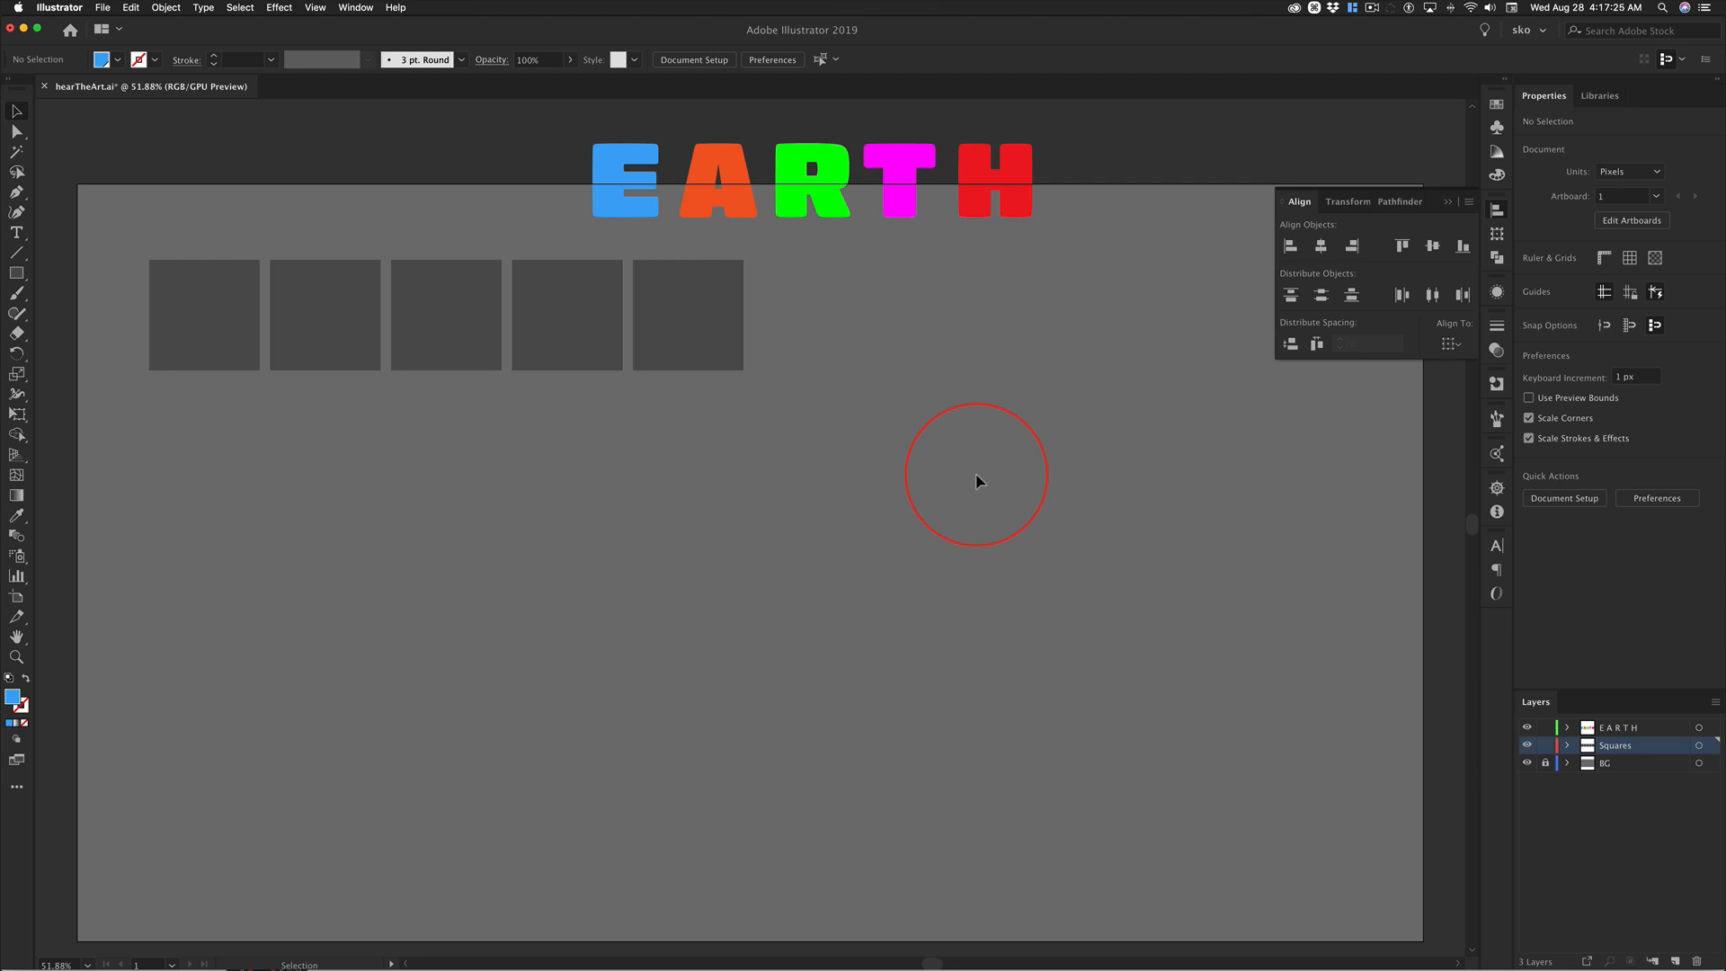
Centre the blue letter E horizontally and vertically in the first square, using the square as key object.
click(604, 169)
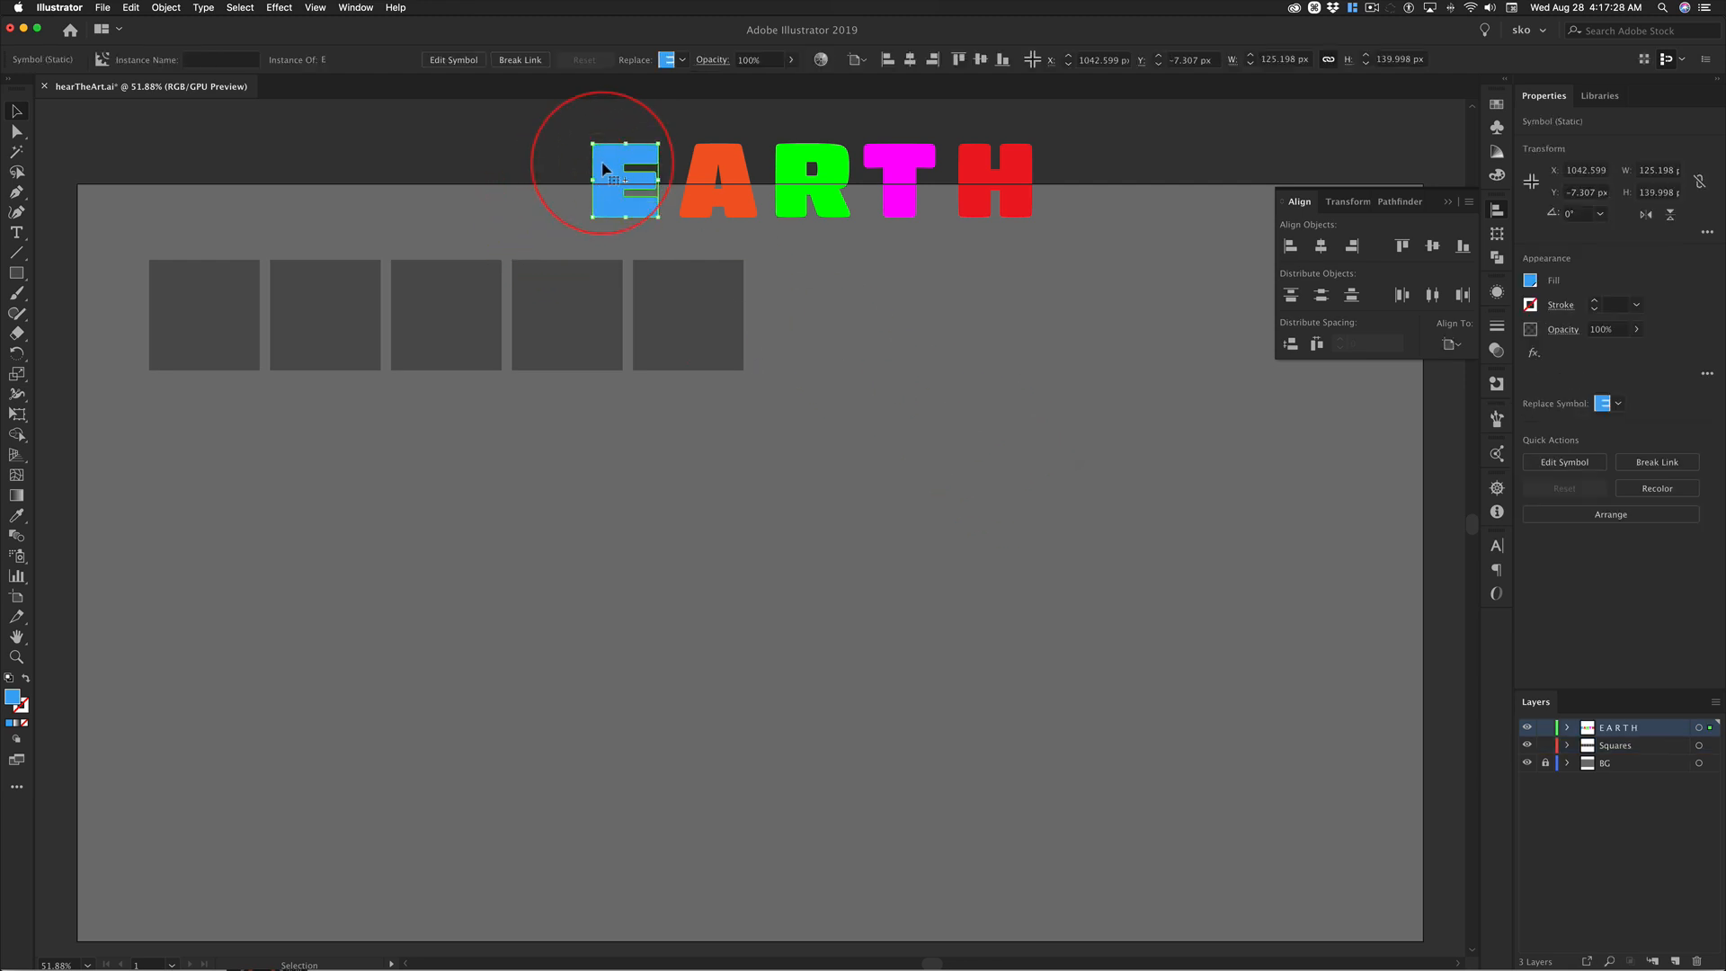
click(205, 286)
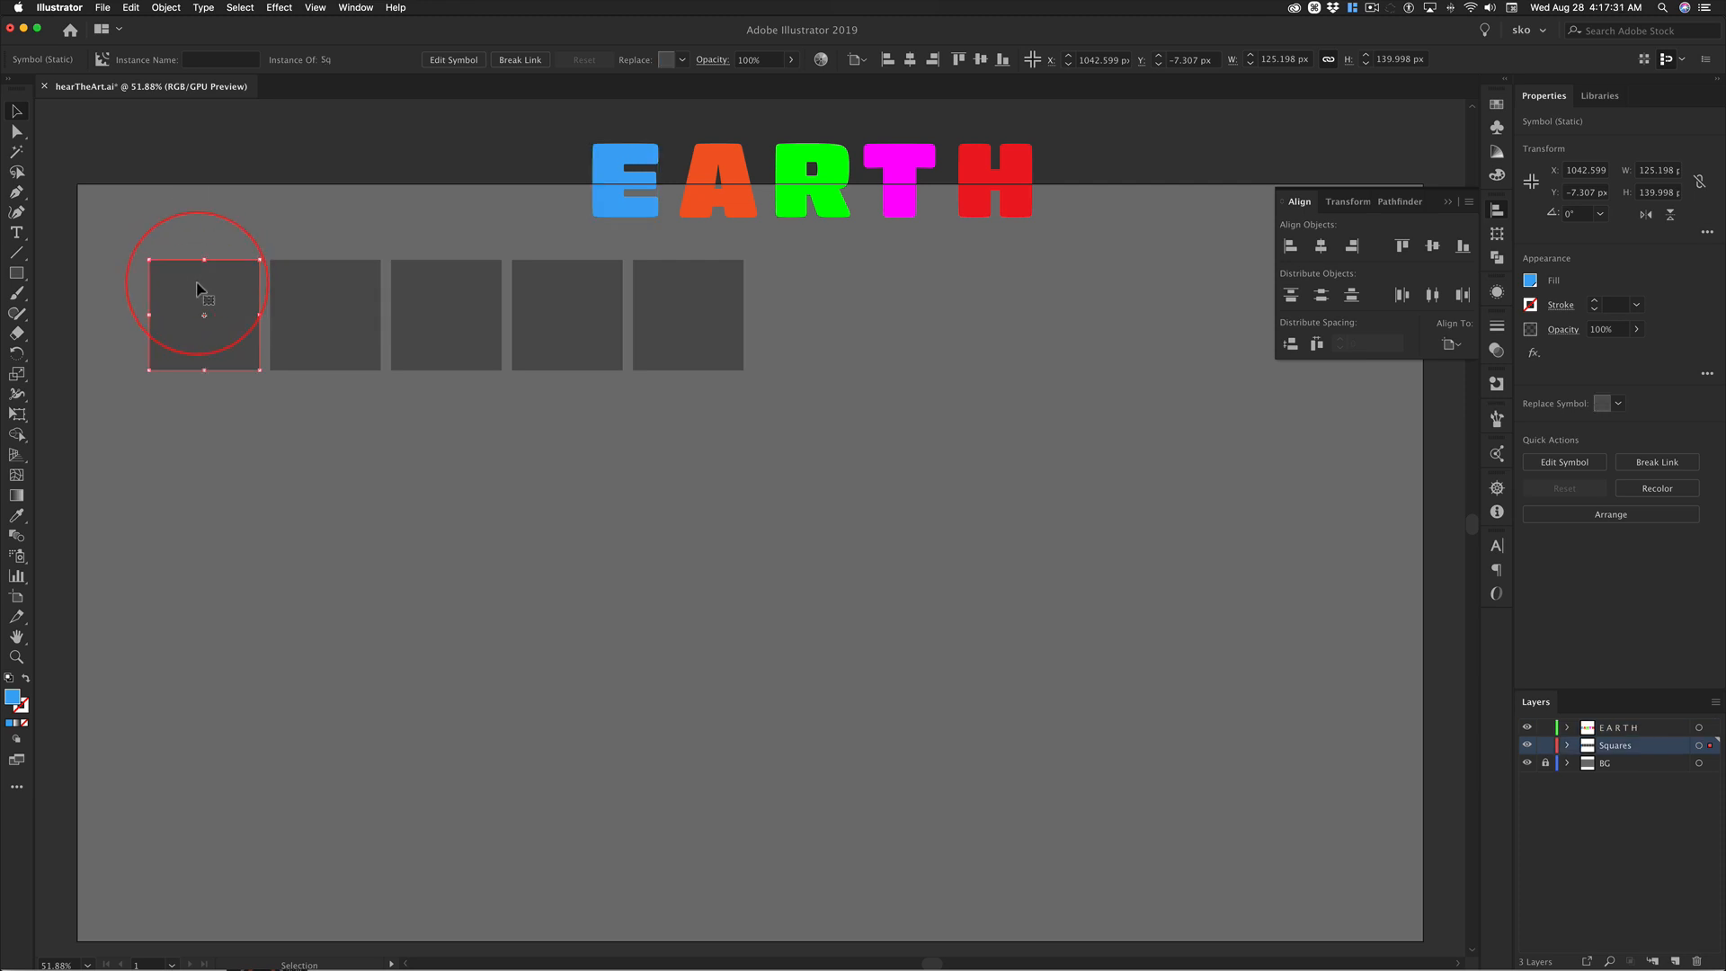
click(608, 180)
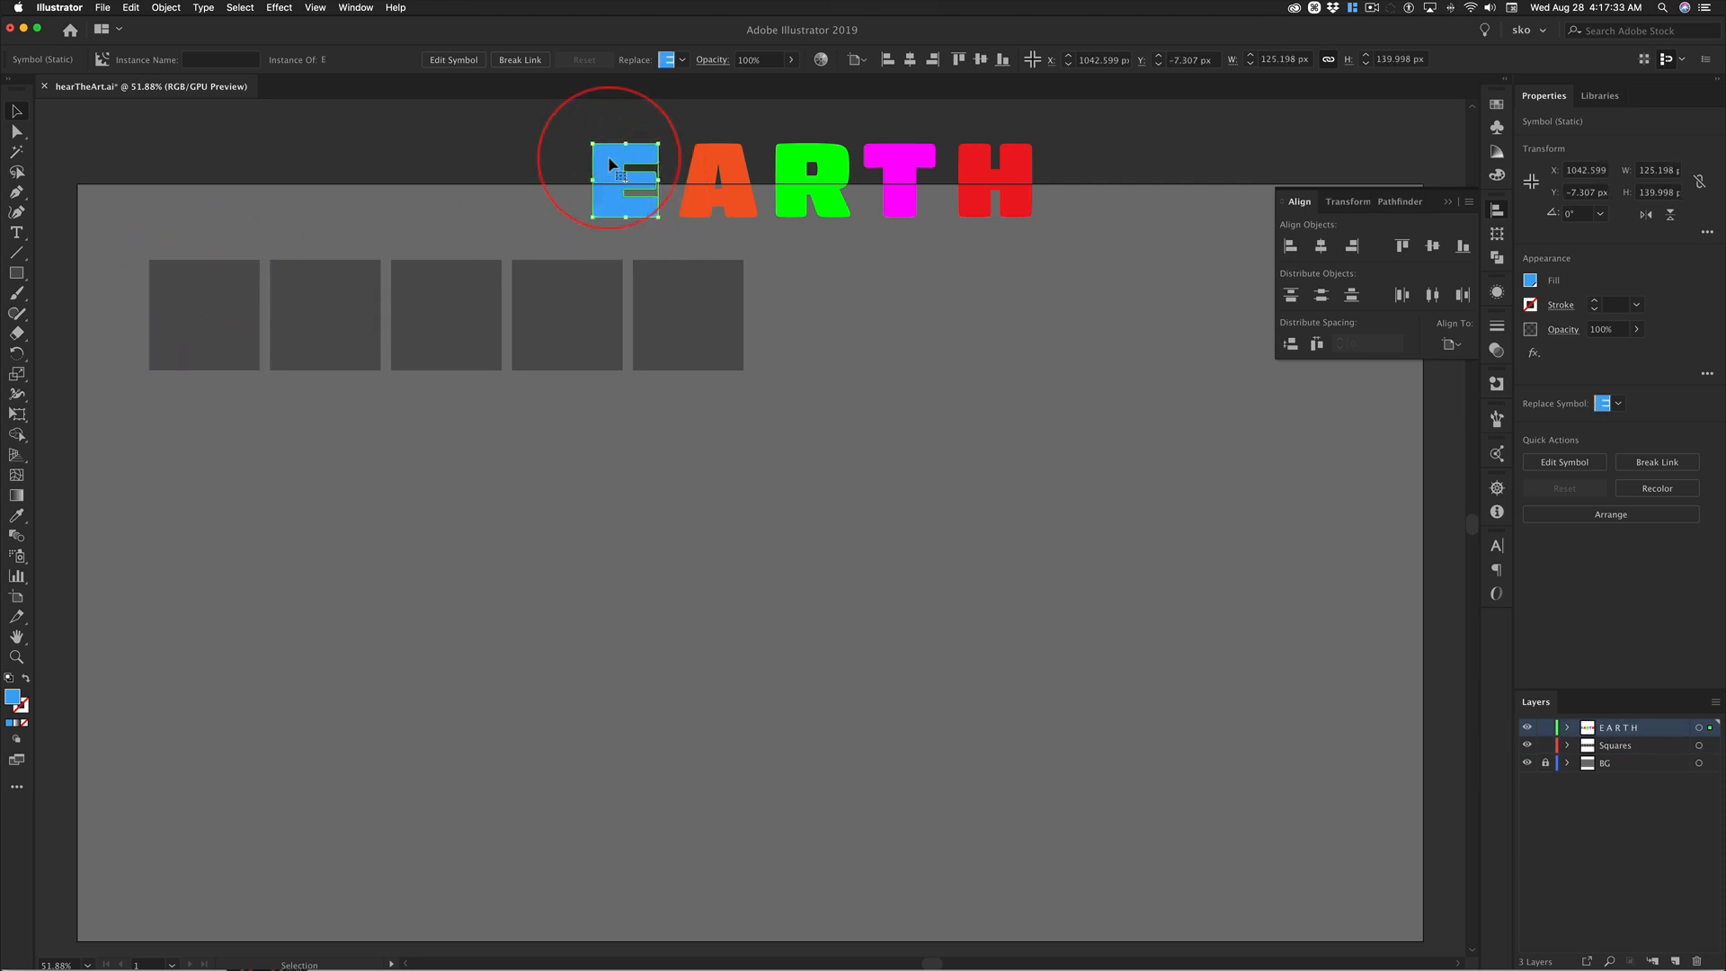
shift+click(177, 285)
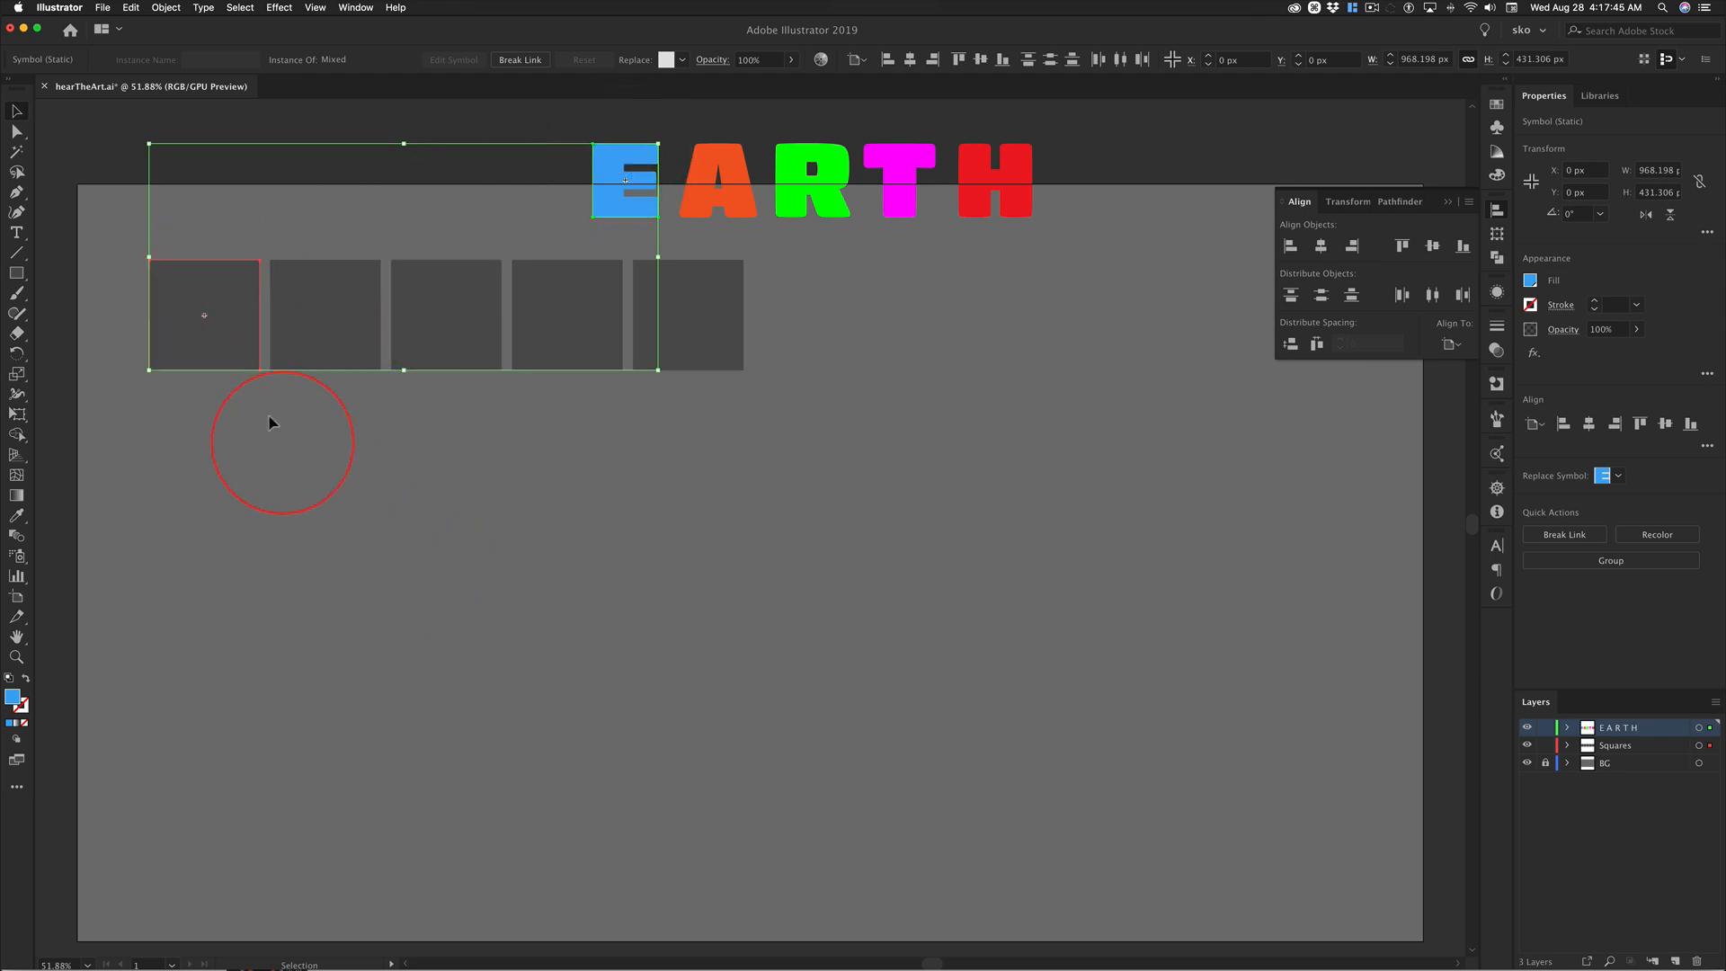
click(206, 284)
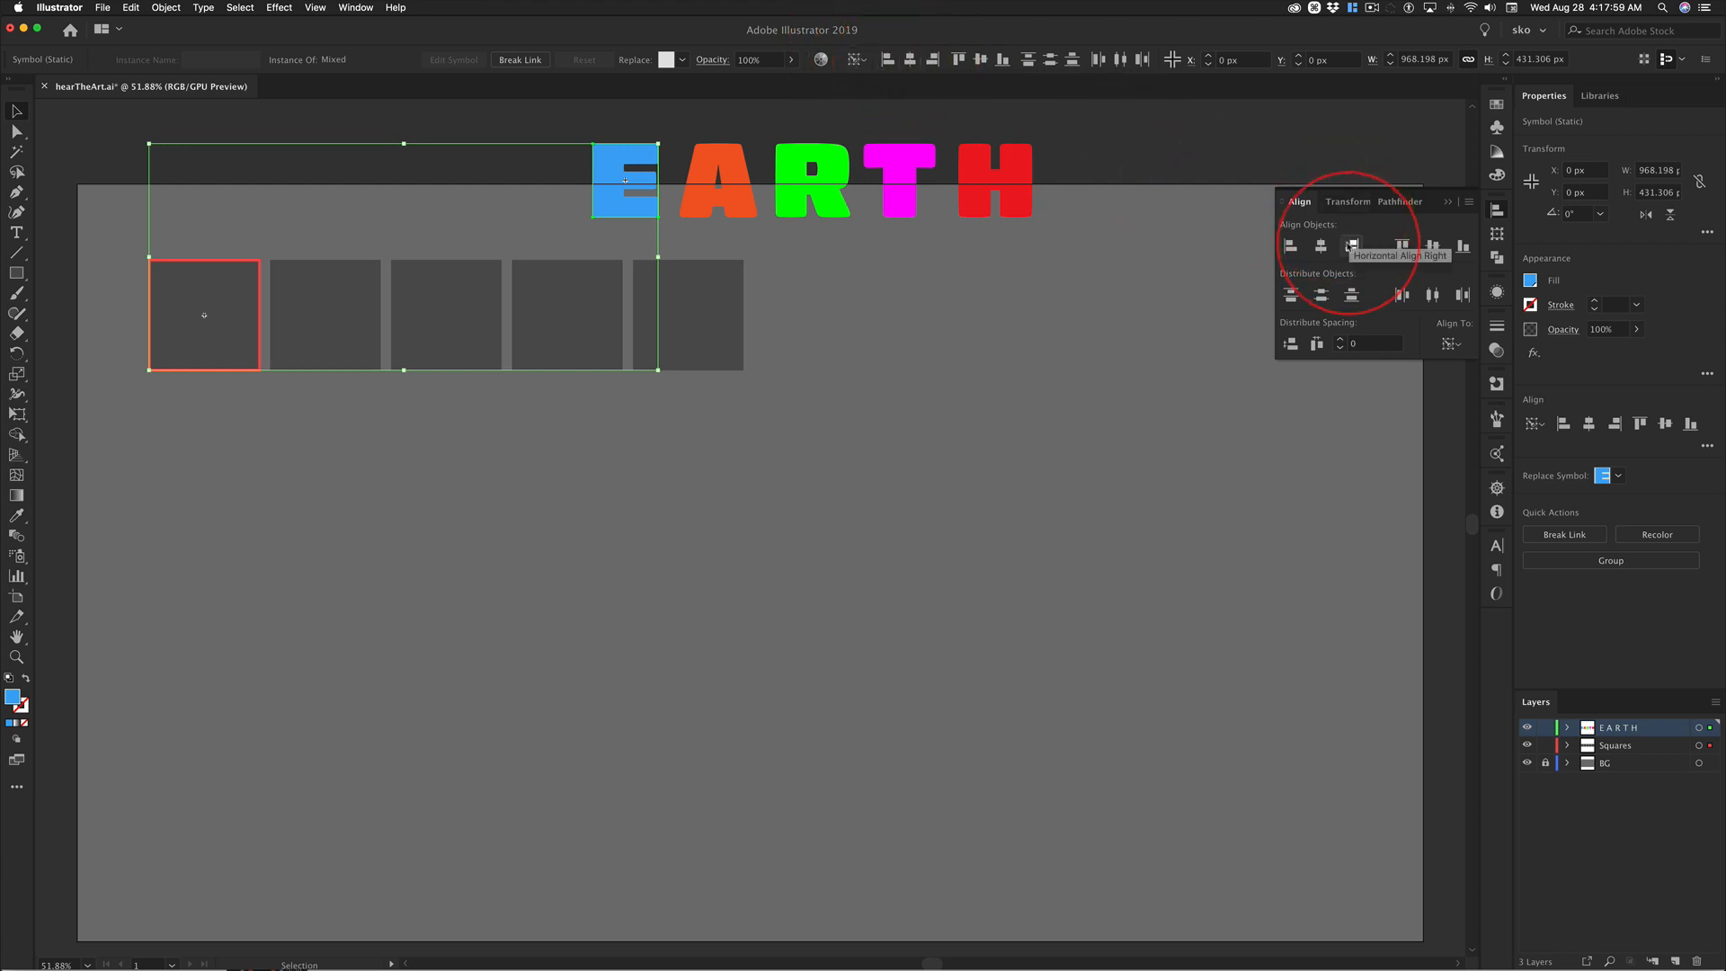
click(909, 59)
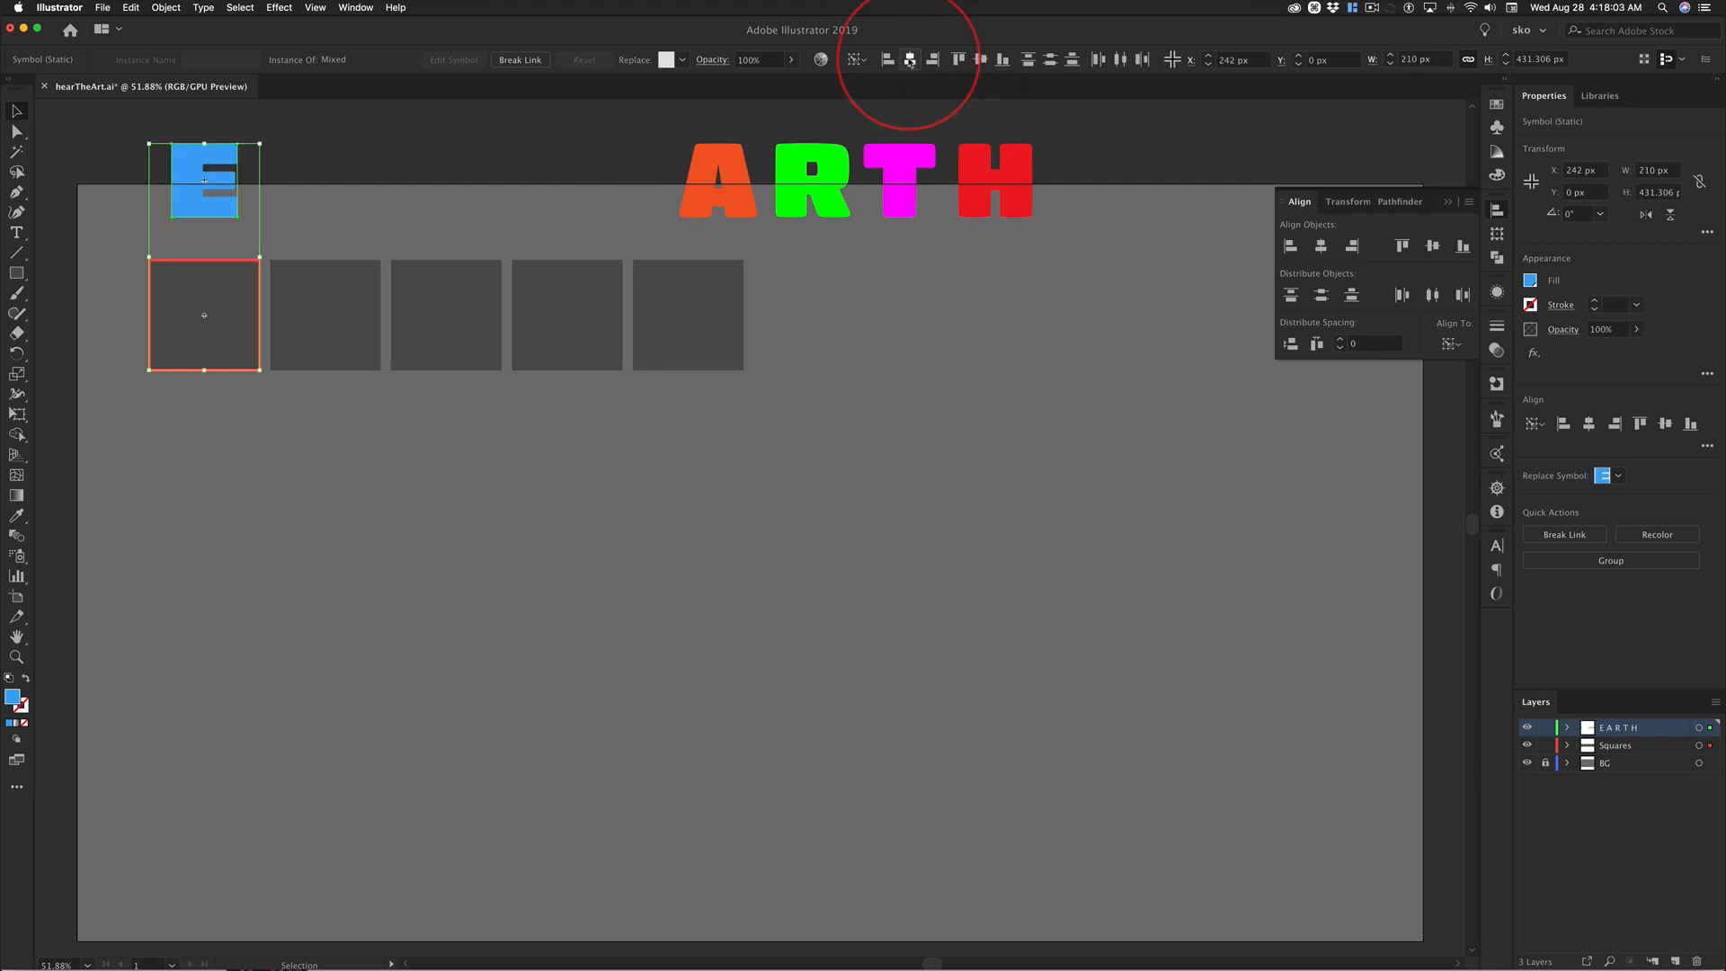
click(982, 59)
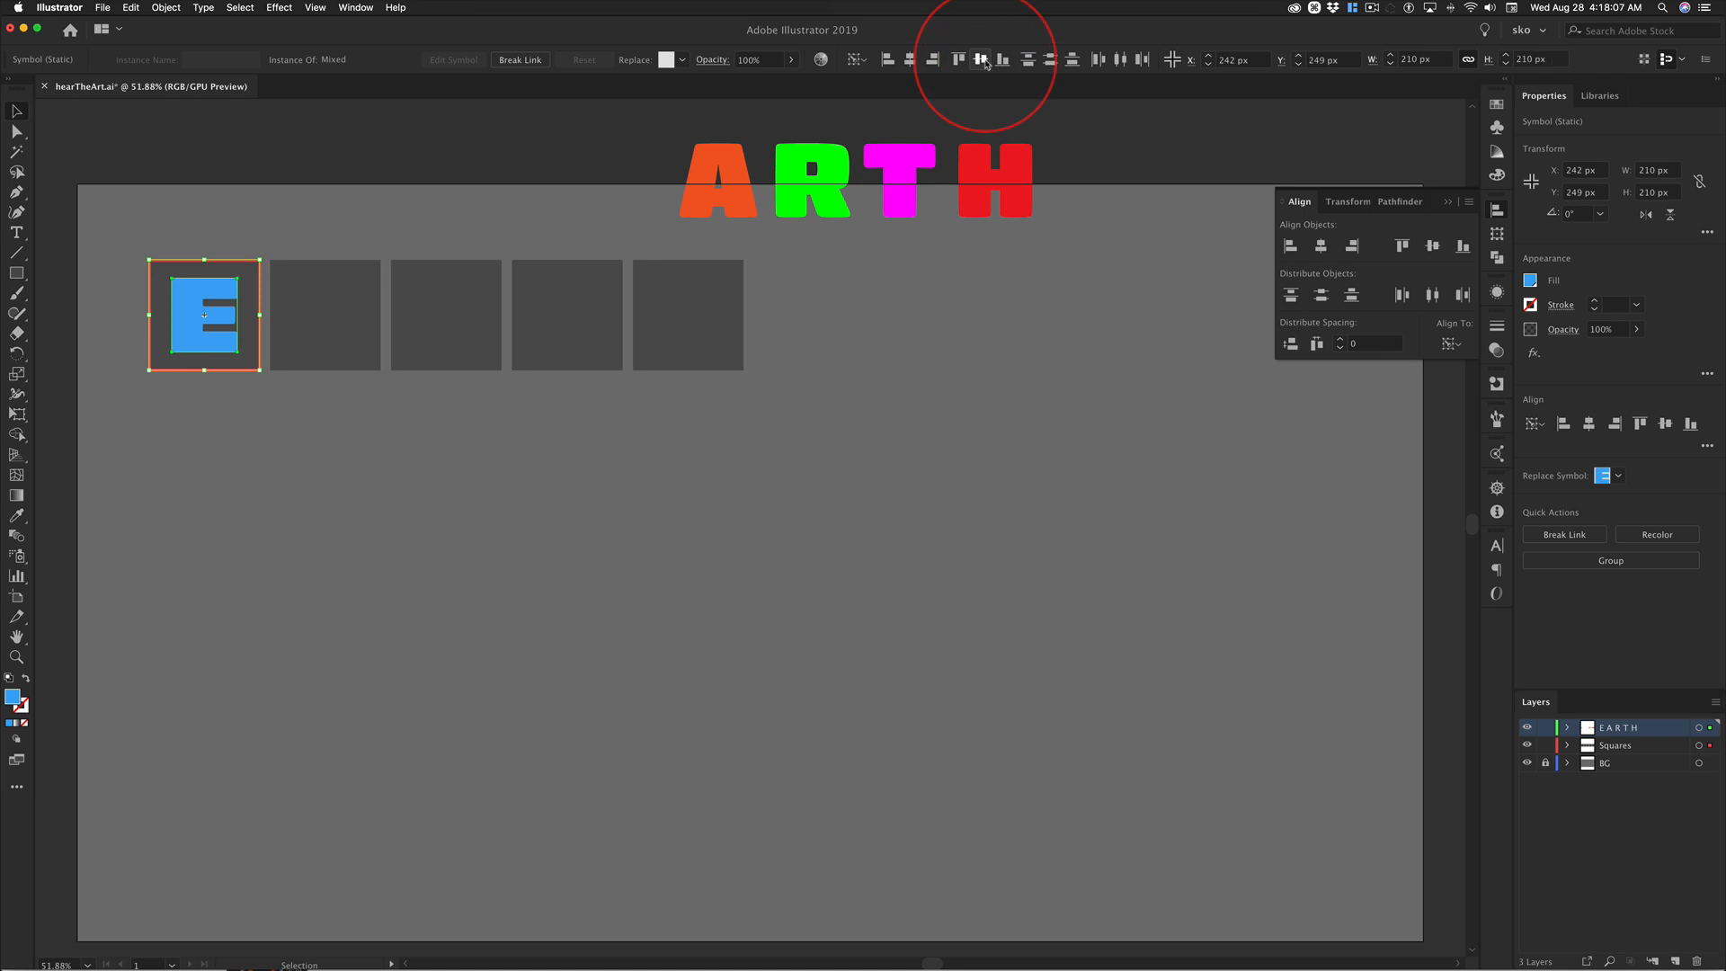
Centre the orange letter A horizontally and vertically in the second square, with that square as key object.
click(704, 187)
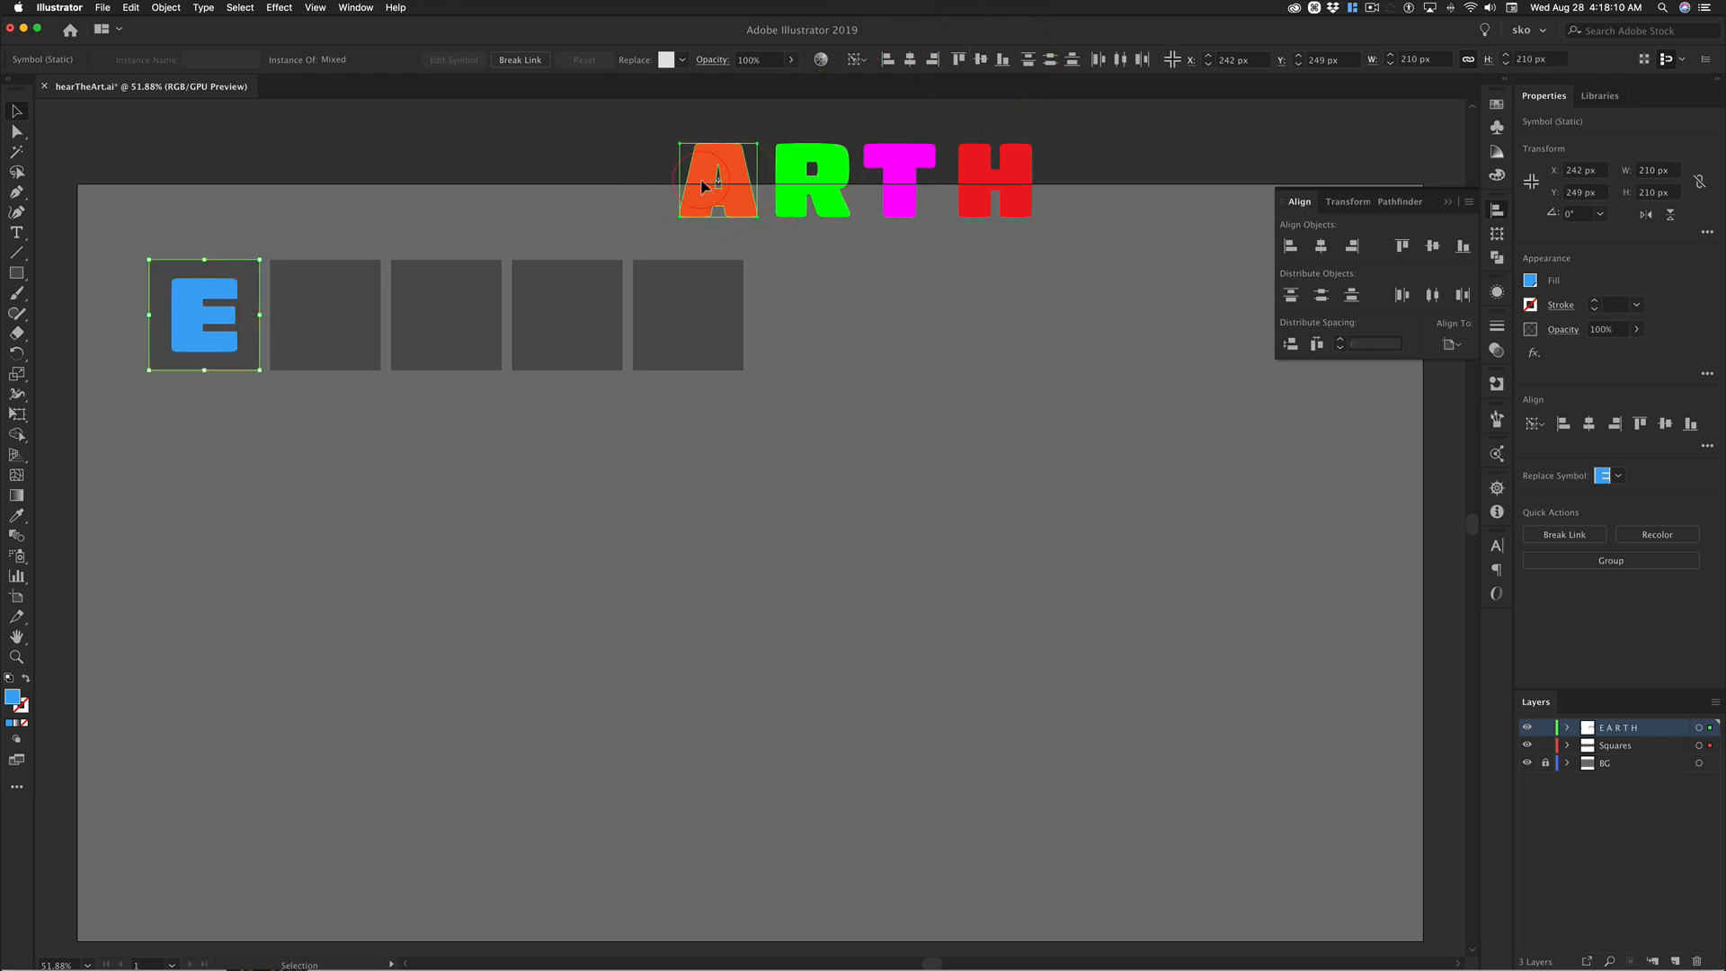
shift+click(364, 278)
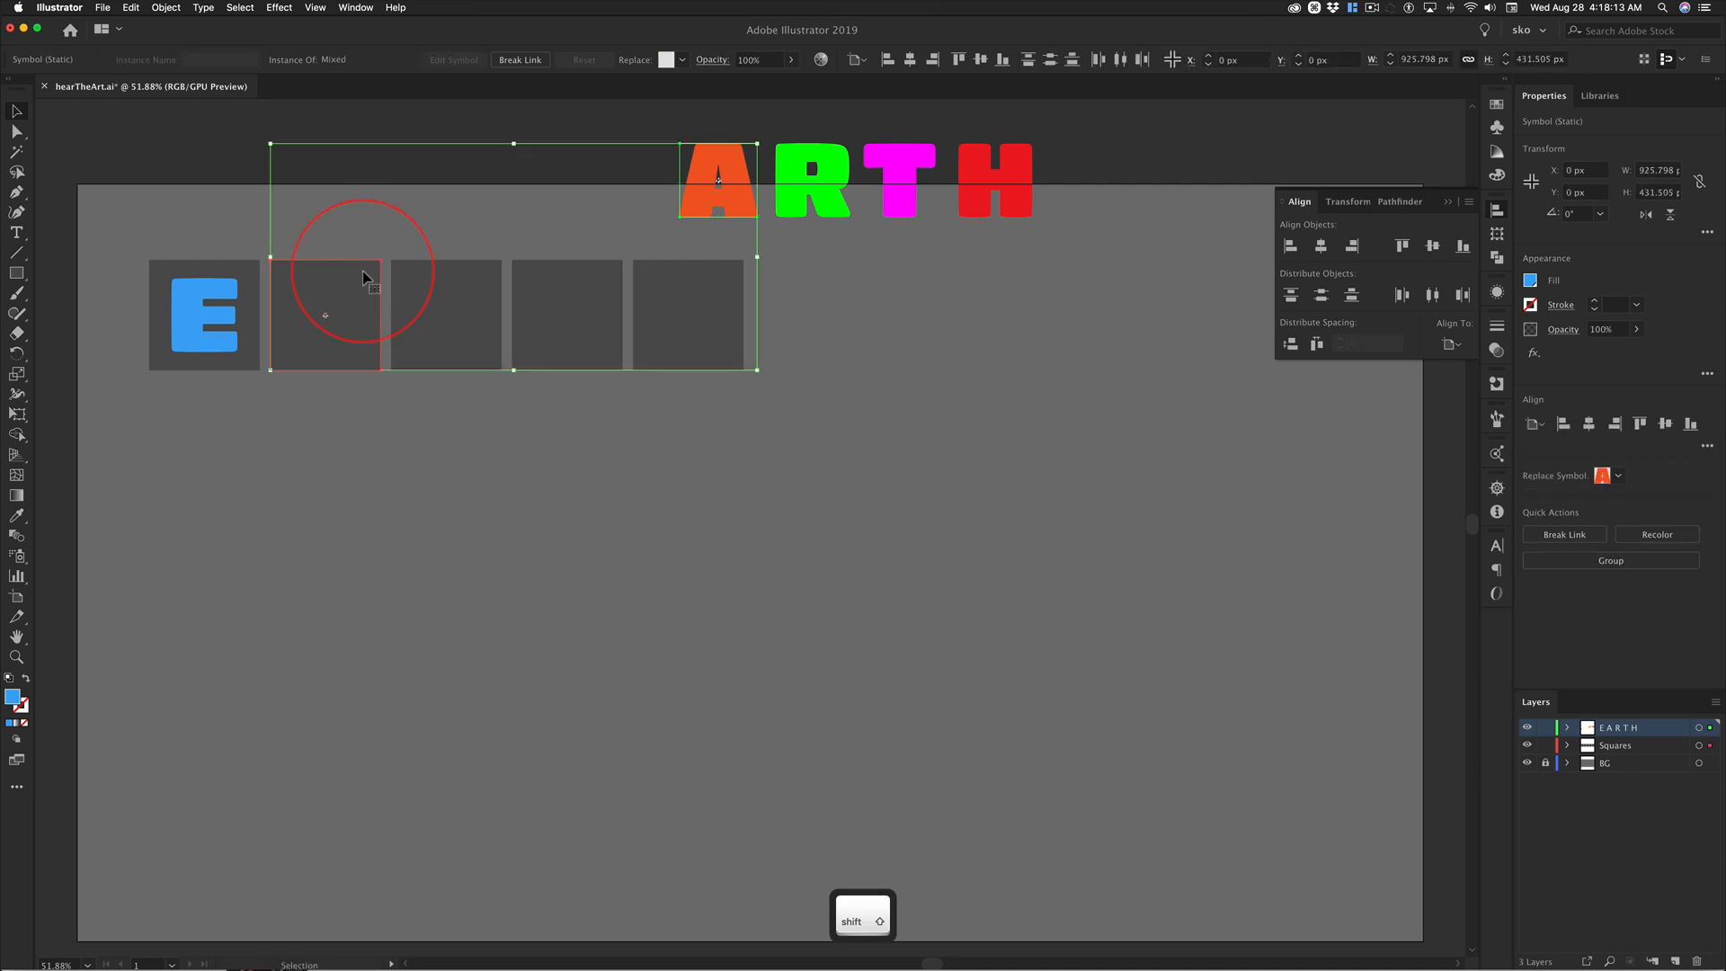
click(363, 278)
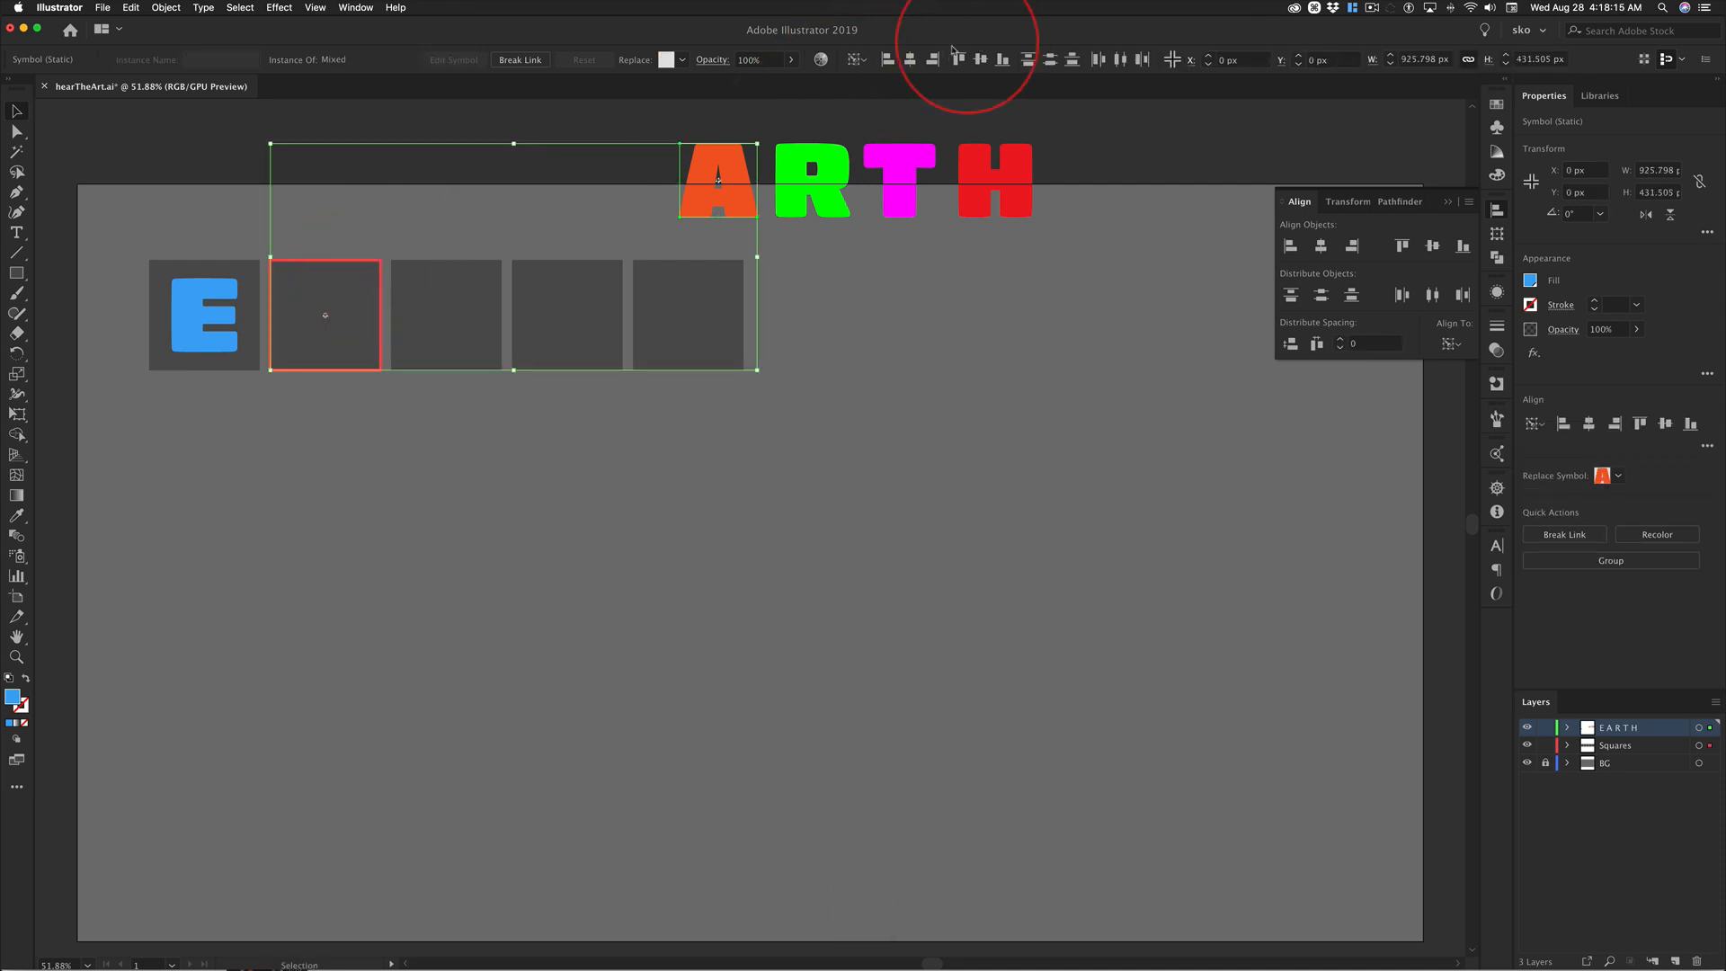
click(912, 60)
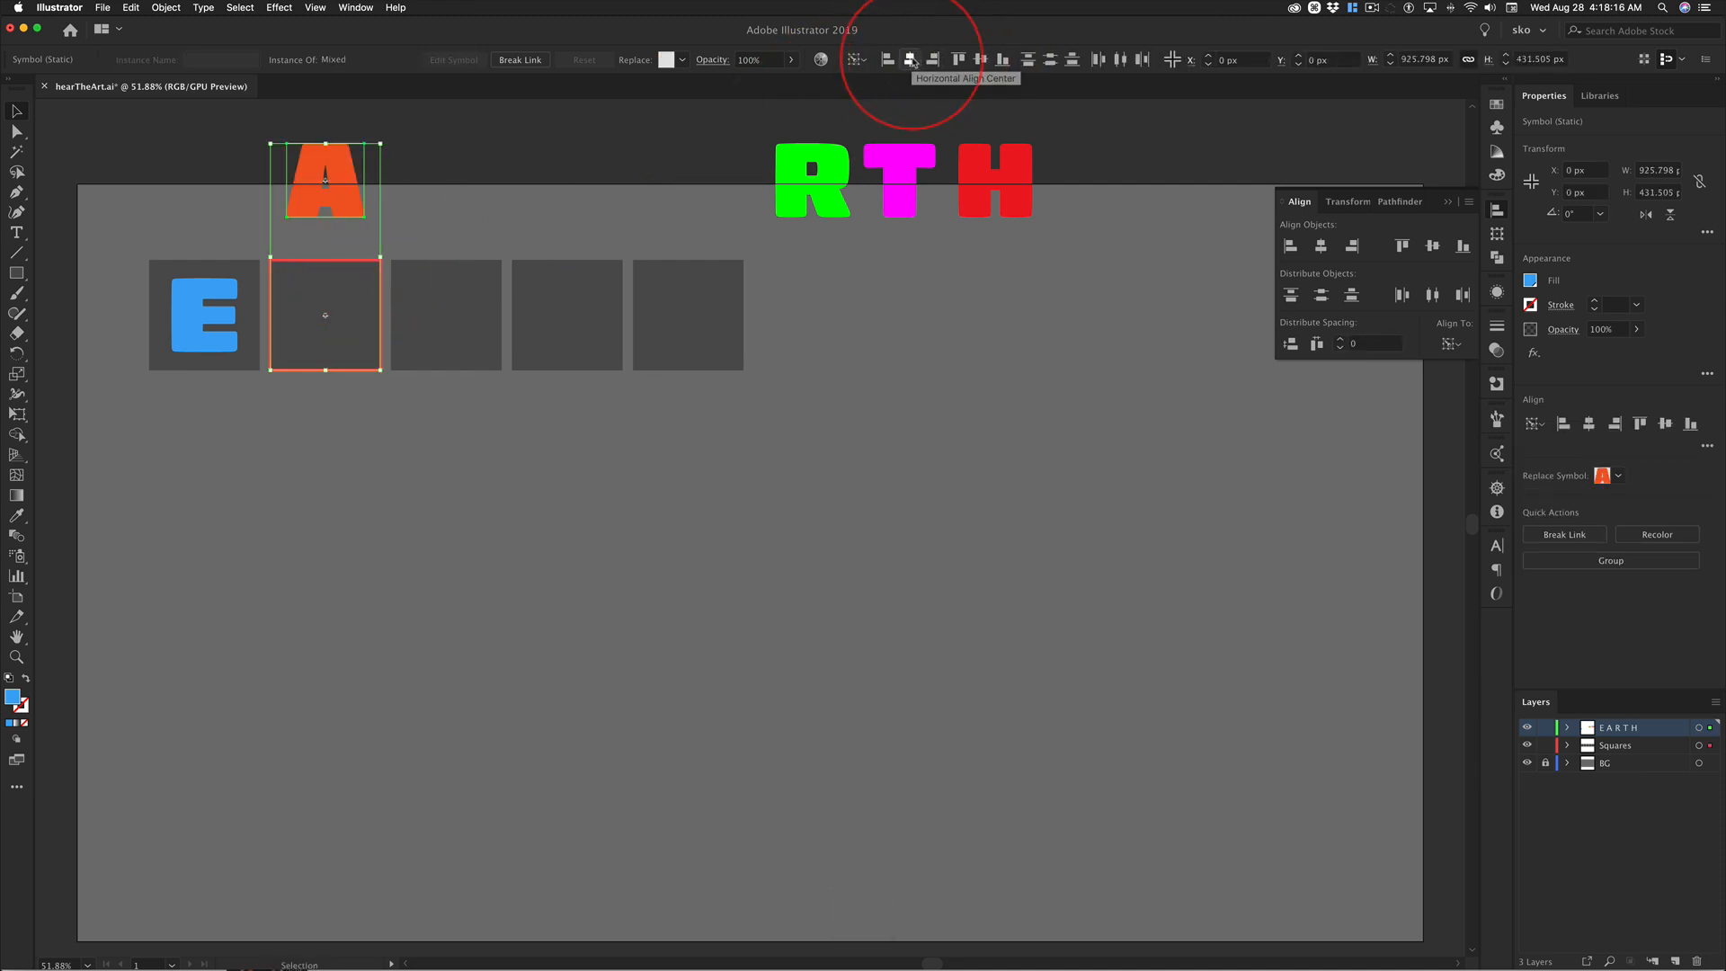
click(979, 60)
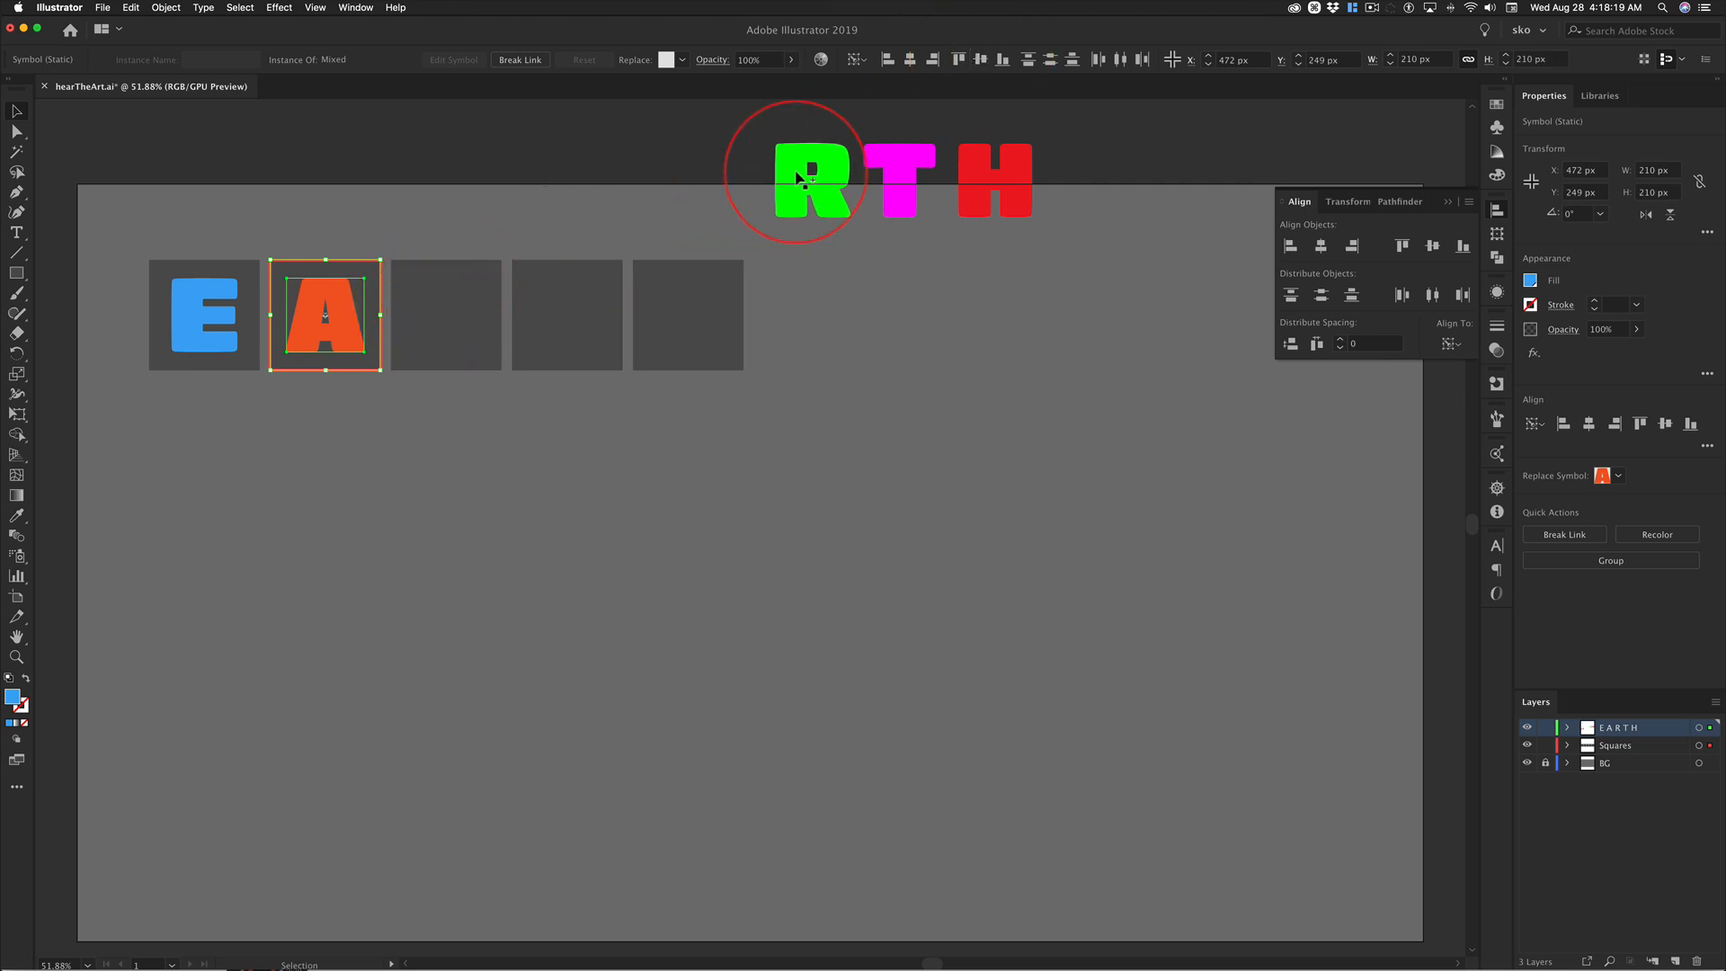
Align the green letter R to the horizontal and vertical centre of the third square as key object.
click(796, 180)
shift+click(462, 300)
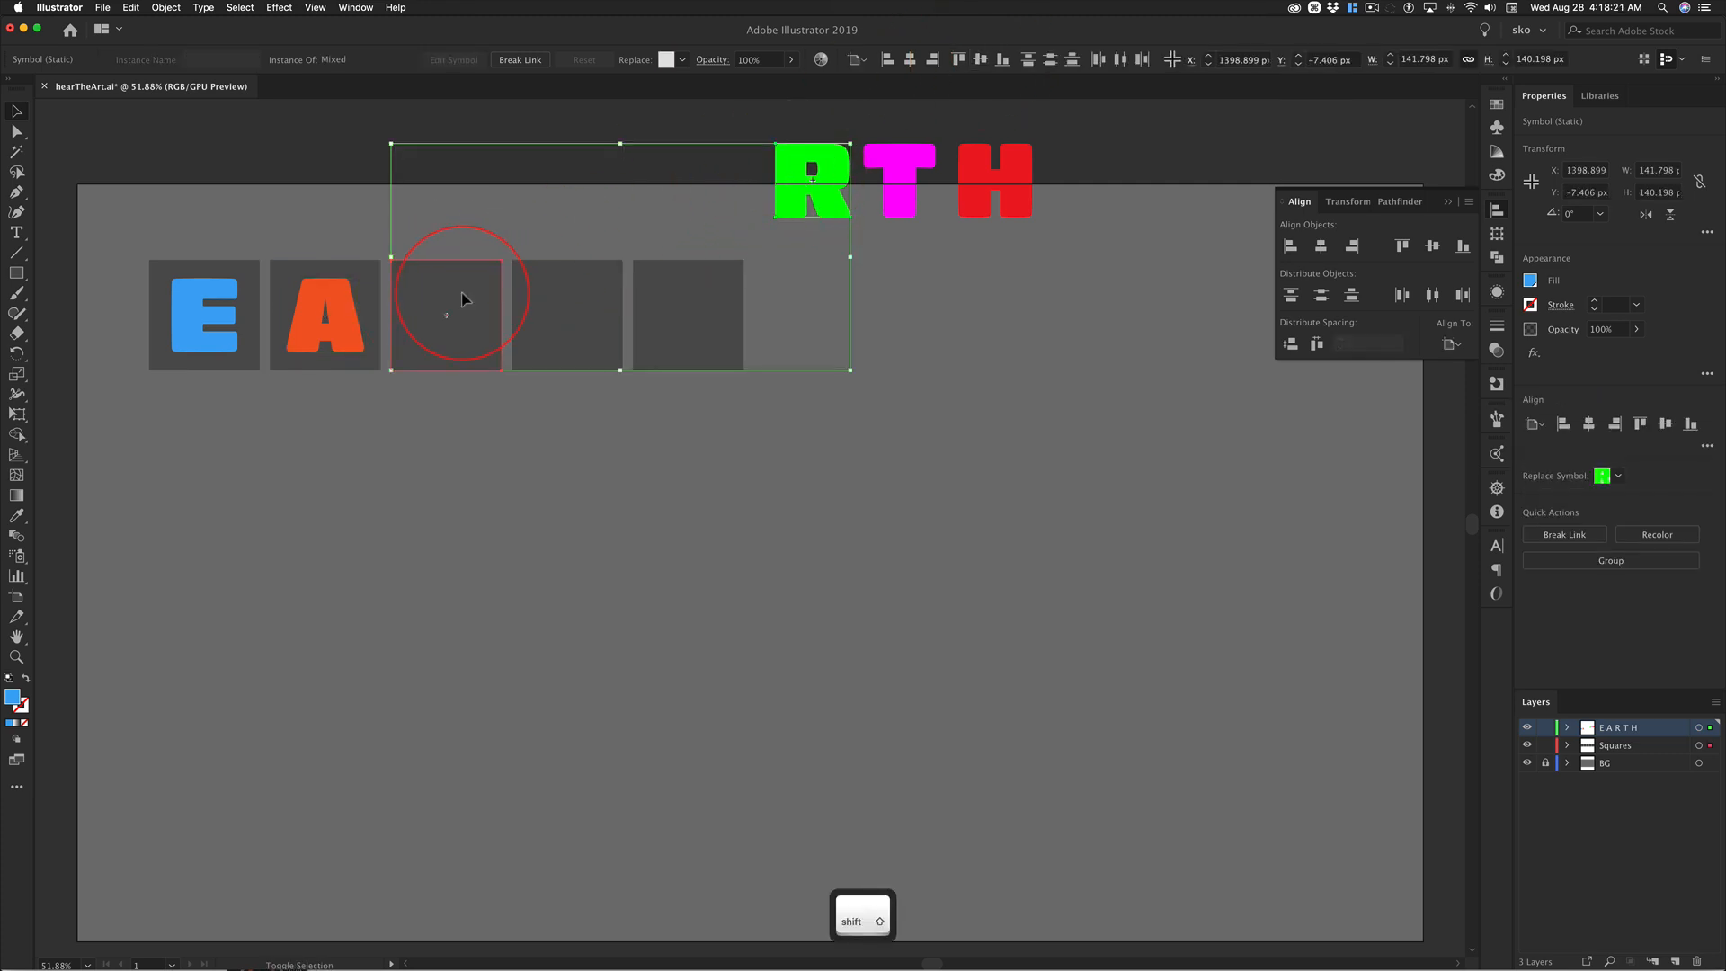
click(462, 301)
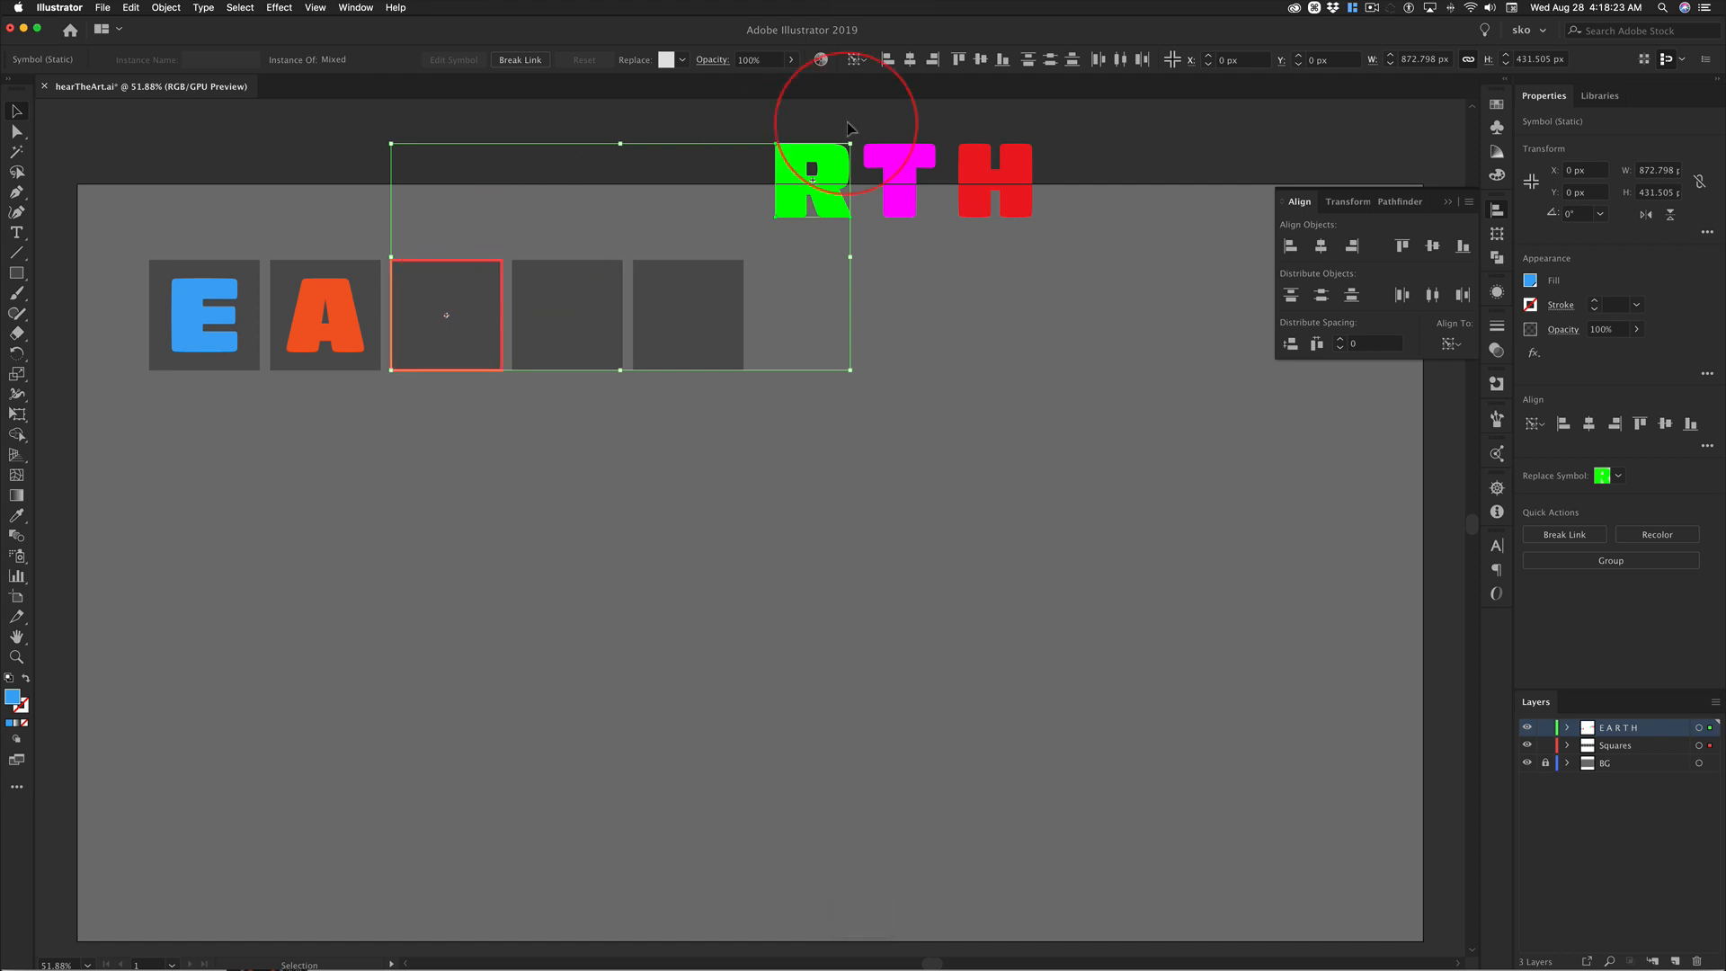
click(910, 59)
click(981, 60)
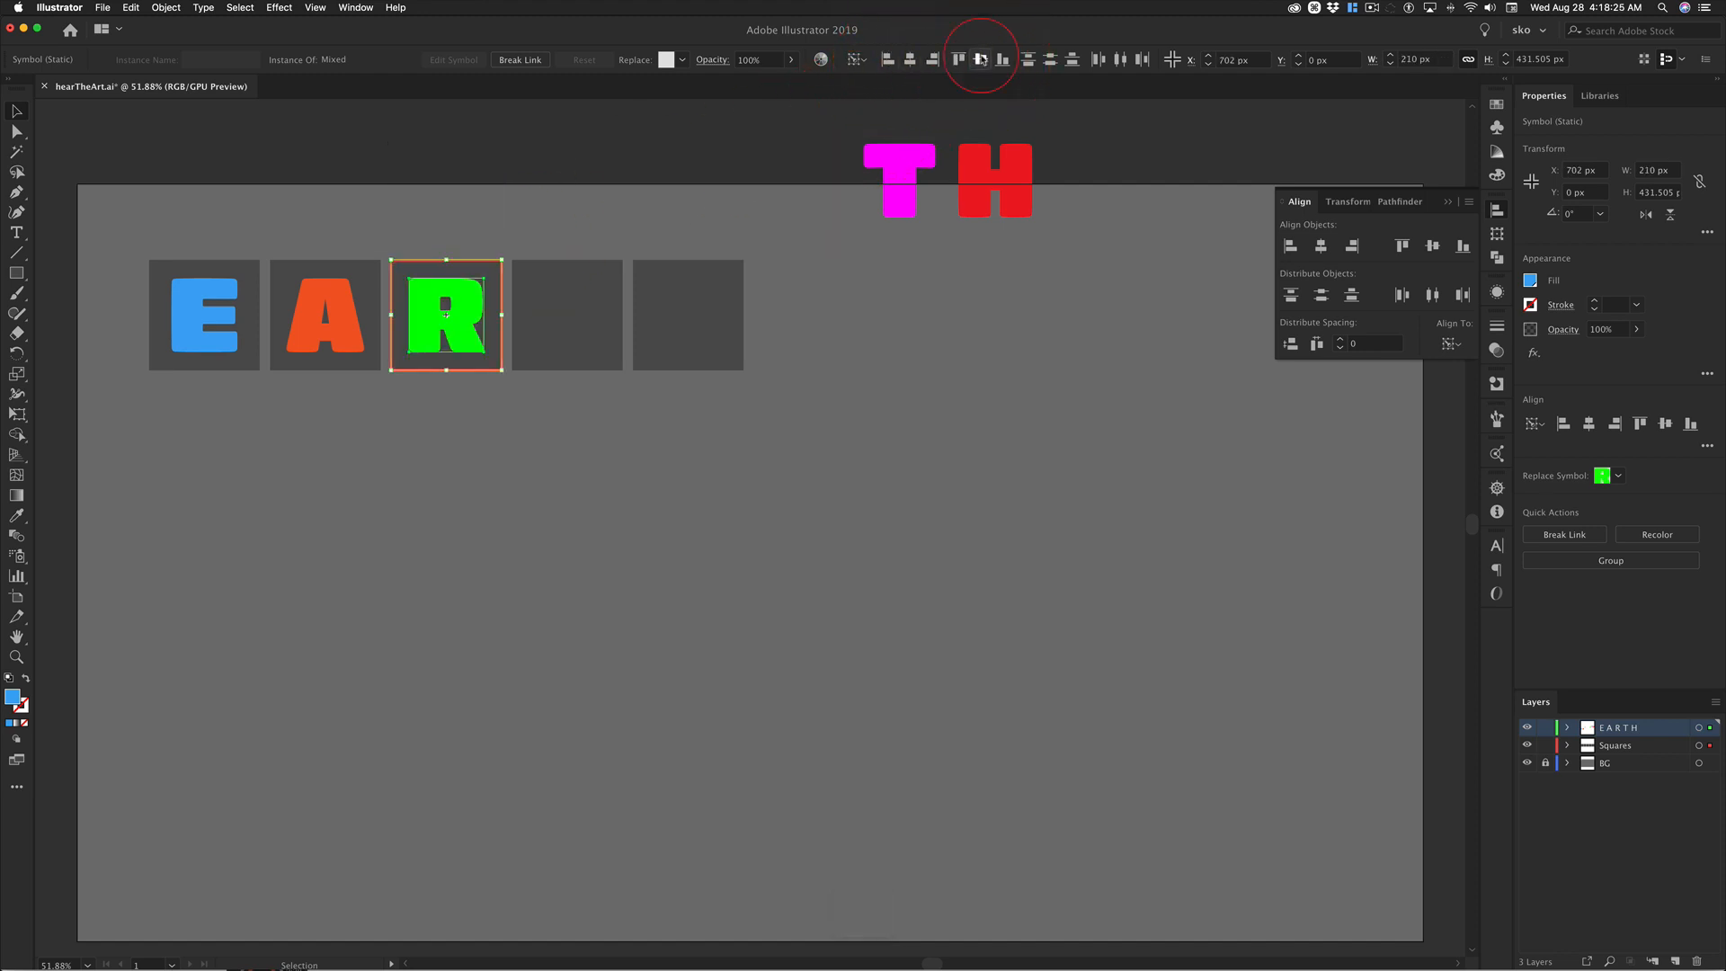
Align the magenta letter T to the horizontal and vertical centre of the fourth square as key object.
click(899, 180)
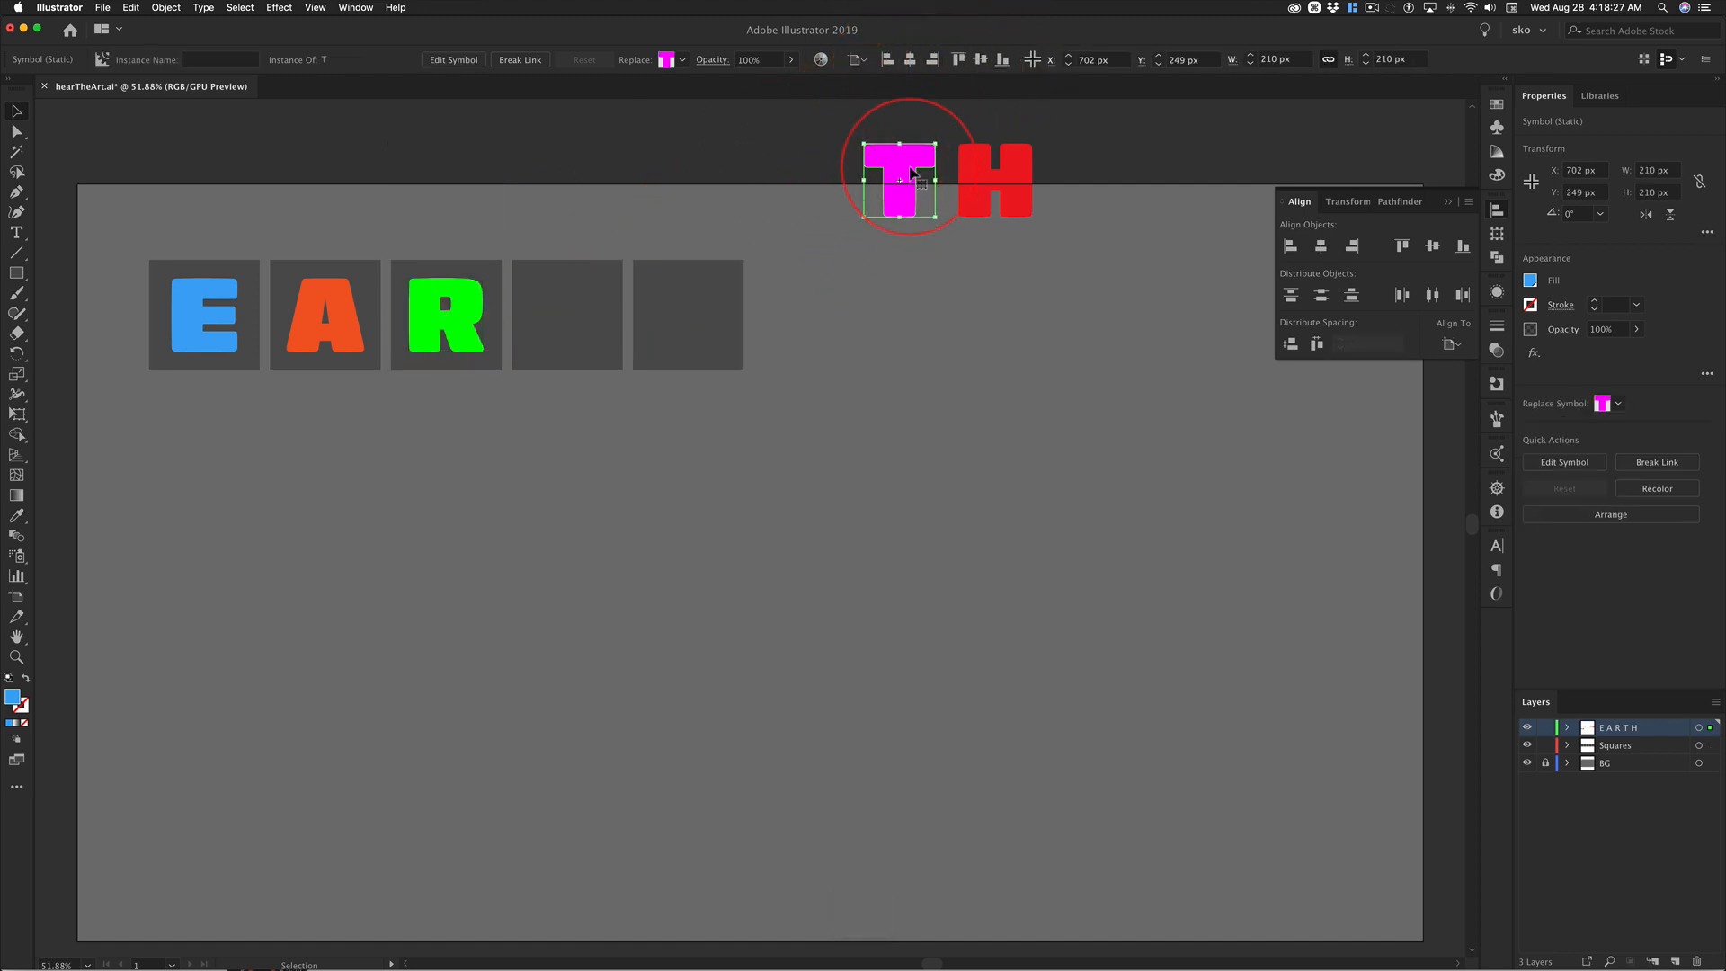
shift+click(576, 297)
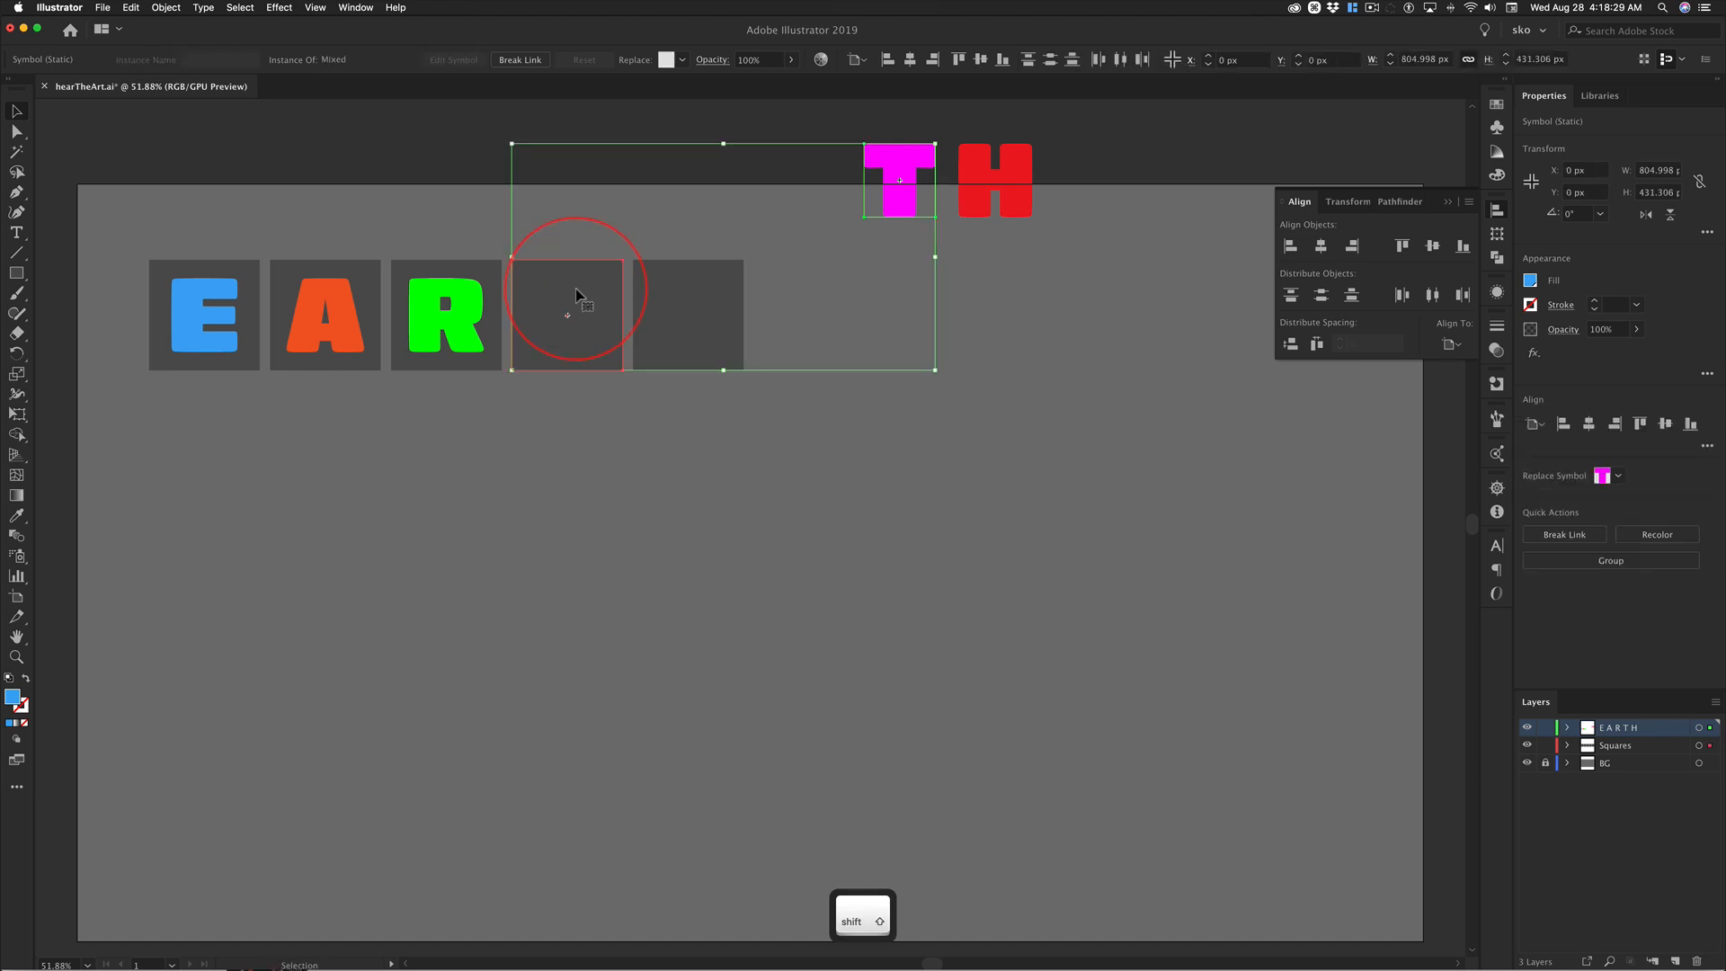
click(576, 295)
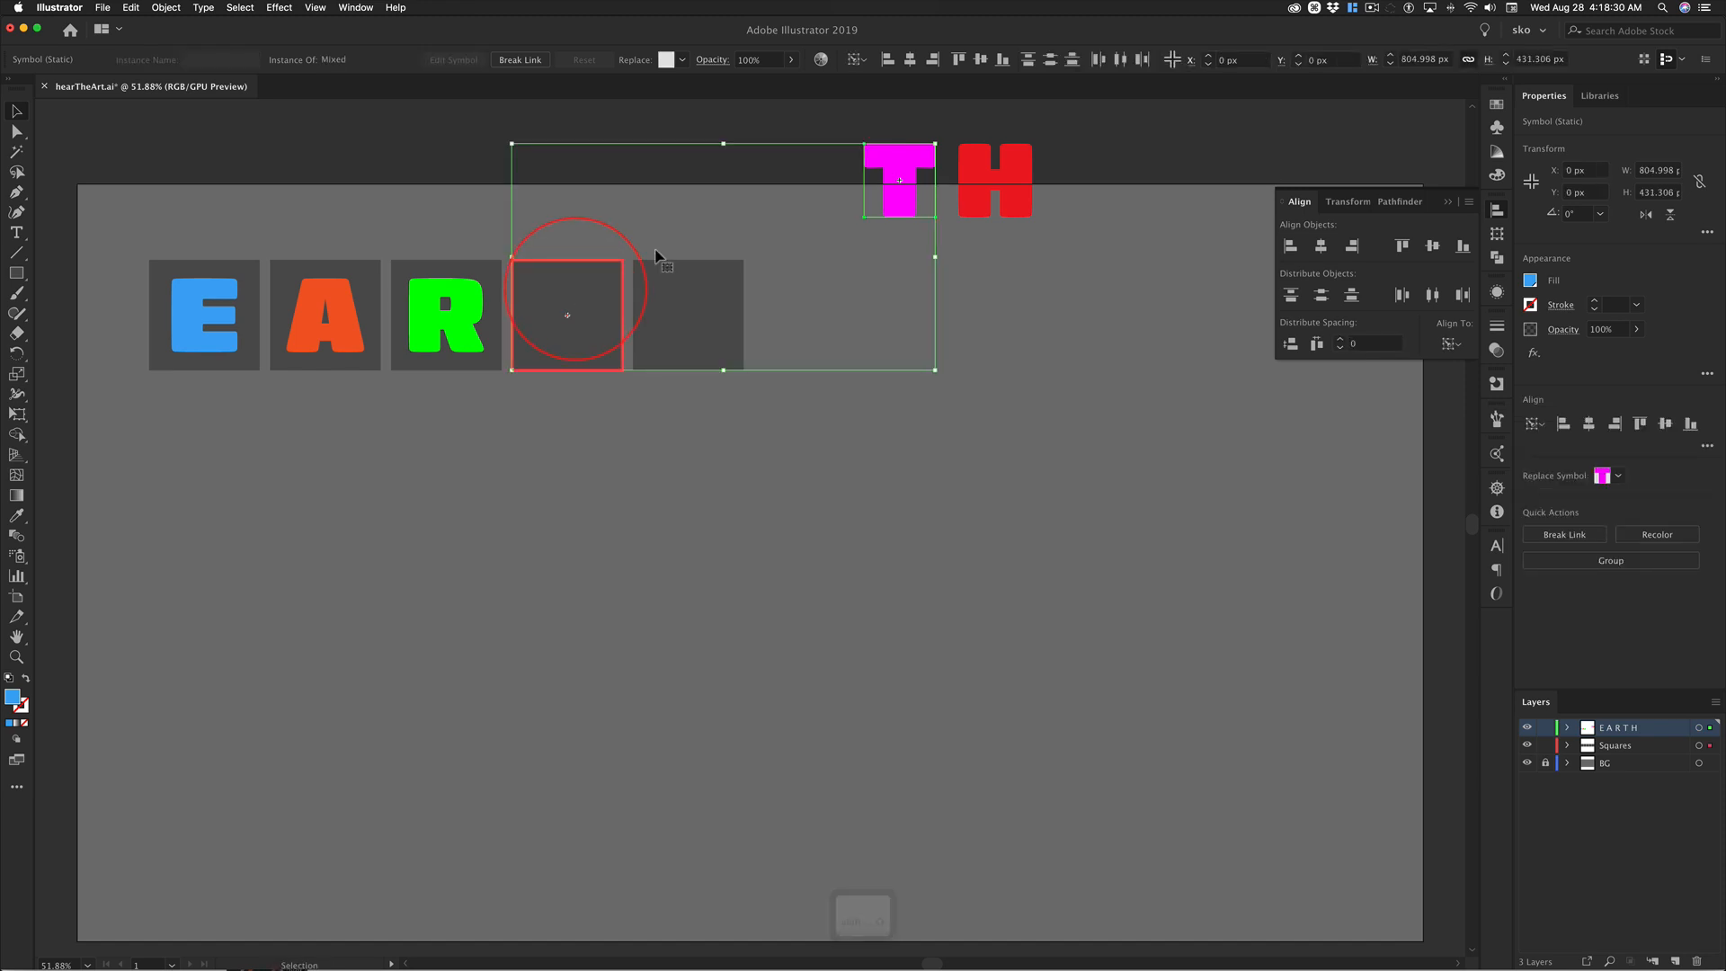
click(911, 59)
click(981, 60)
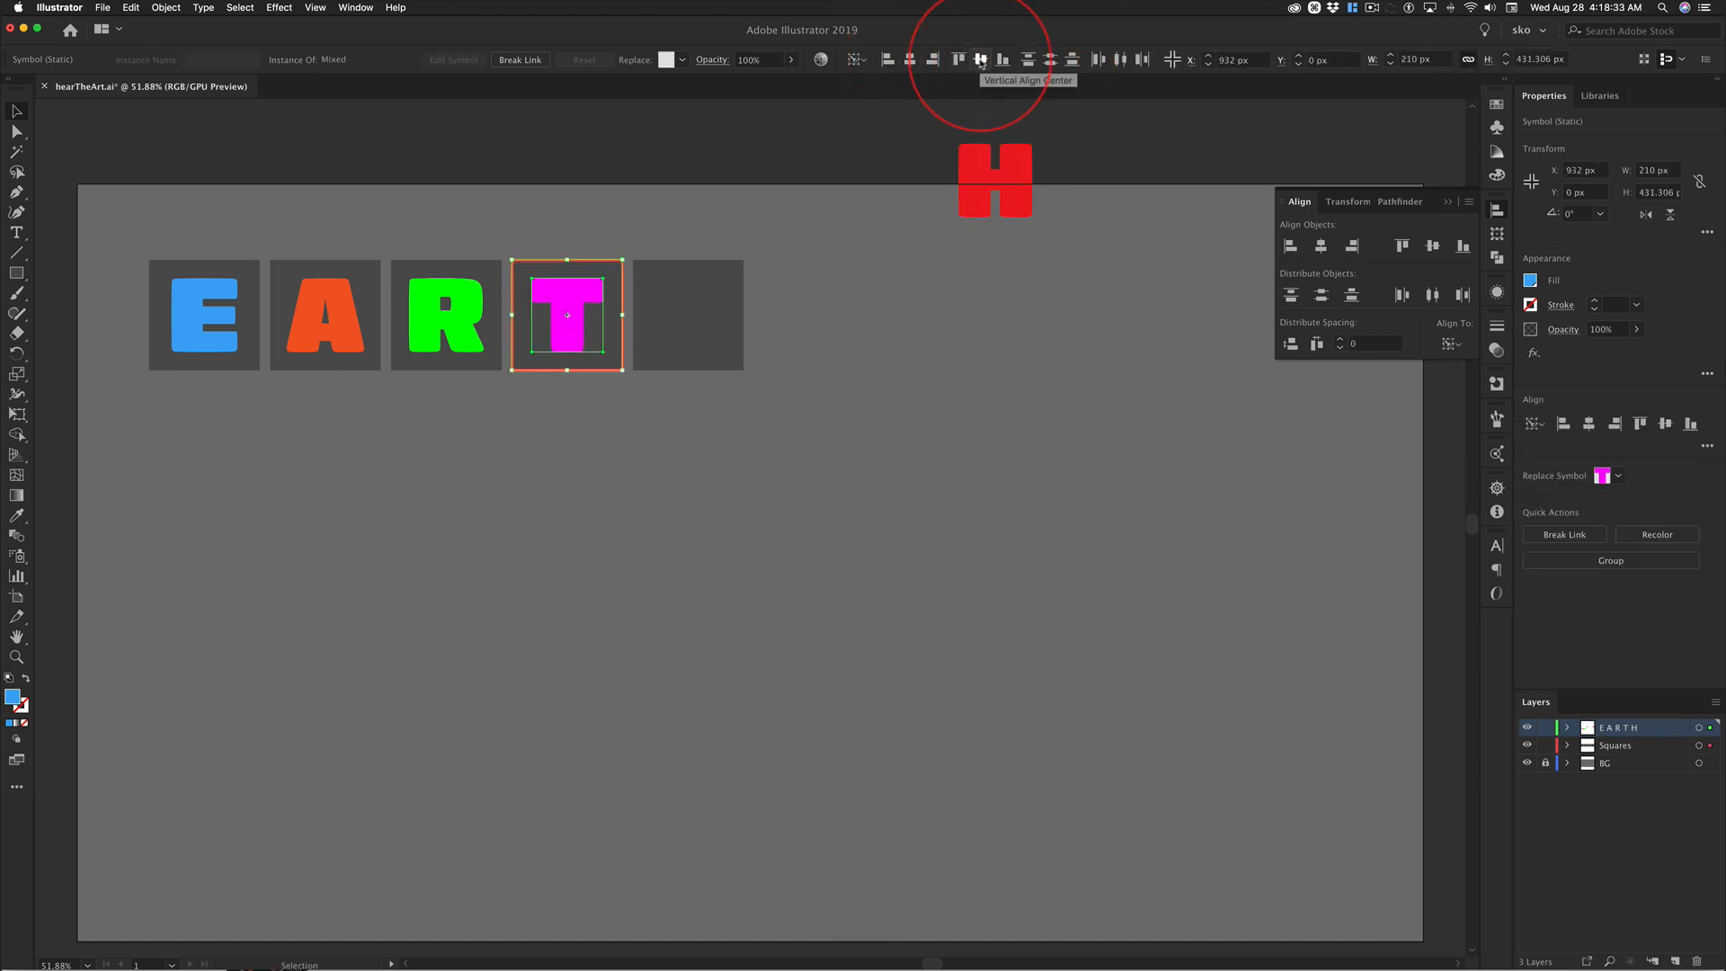
Centre the red letter H horizontally and vertically in the fifth square, keeping the square as key object.
click(698, 267)
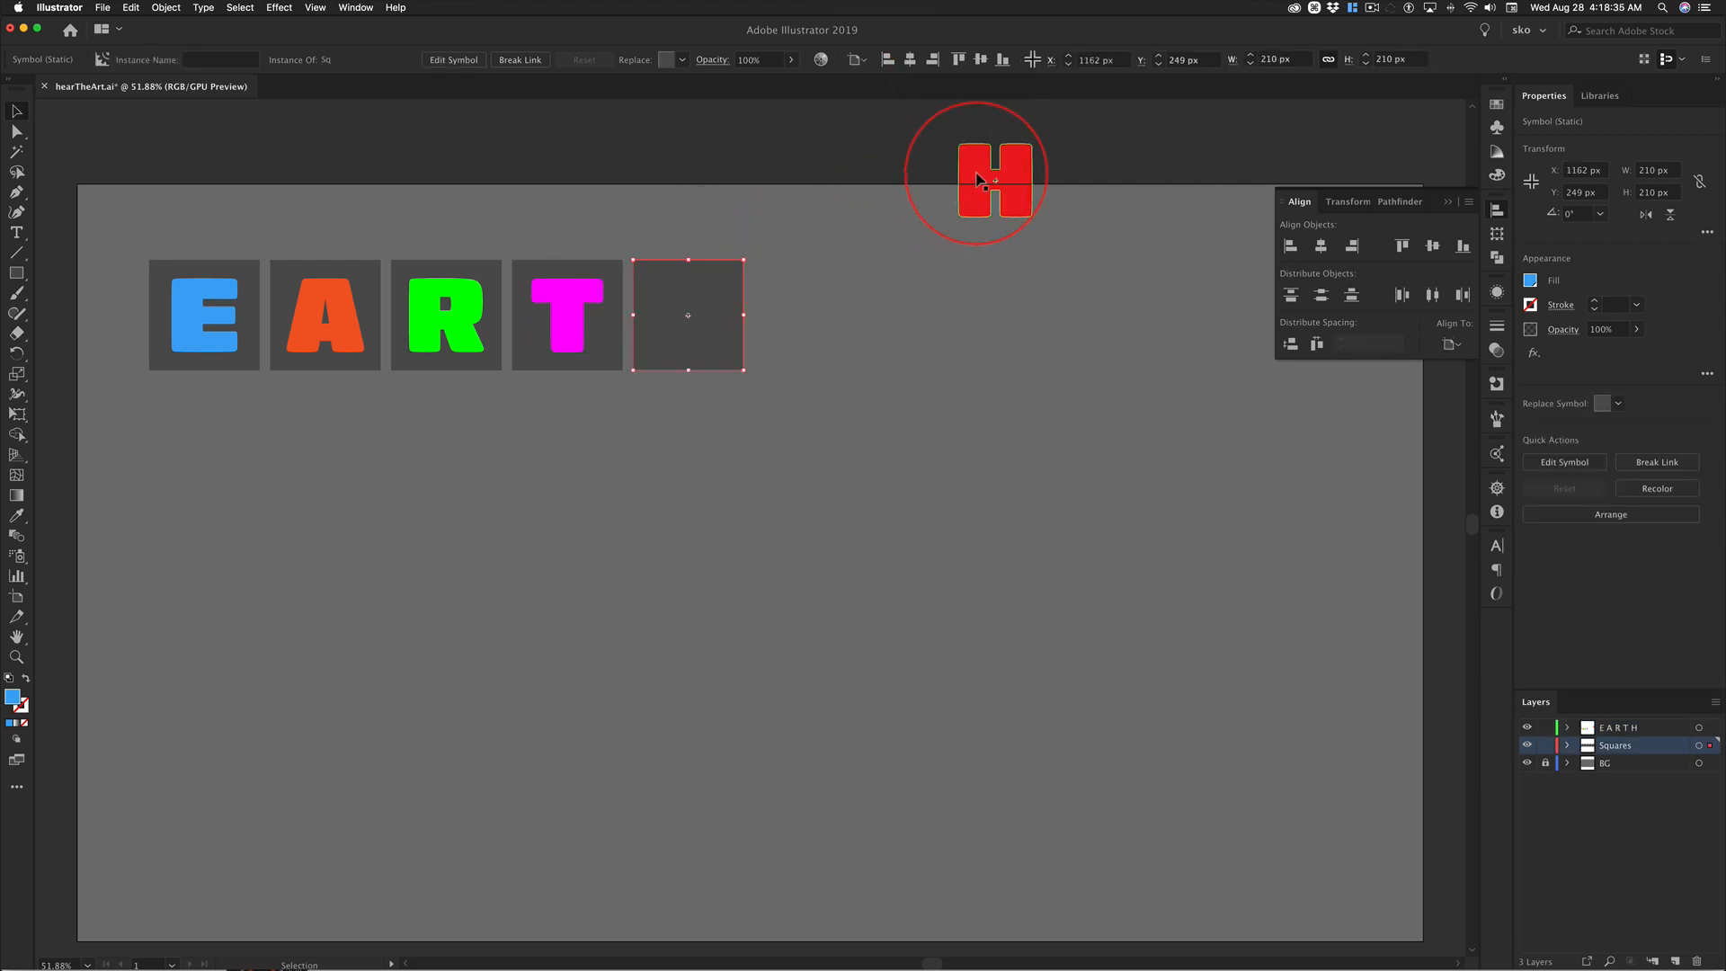
shift+click(975, 177)
click(707, 303)
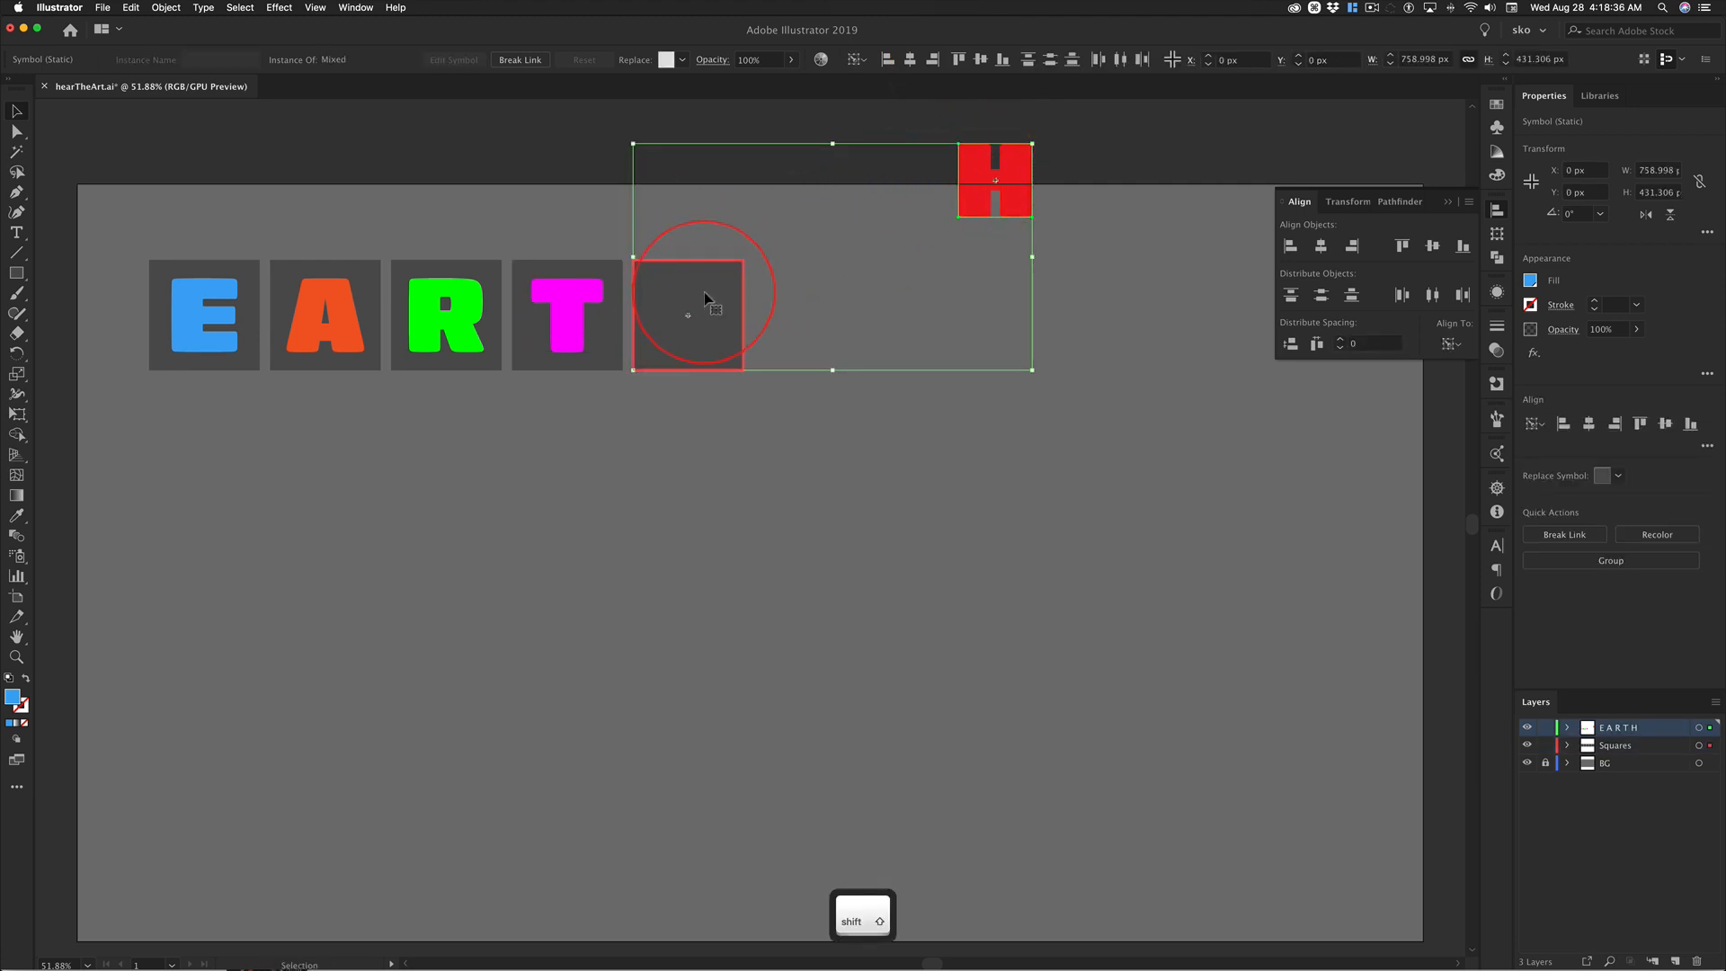
click(911, 59)
click(981, 60)
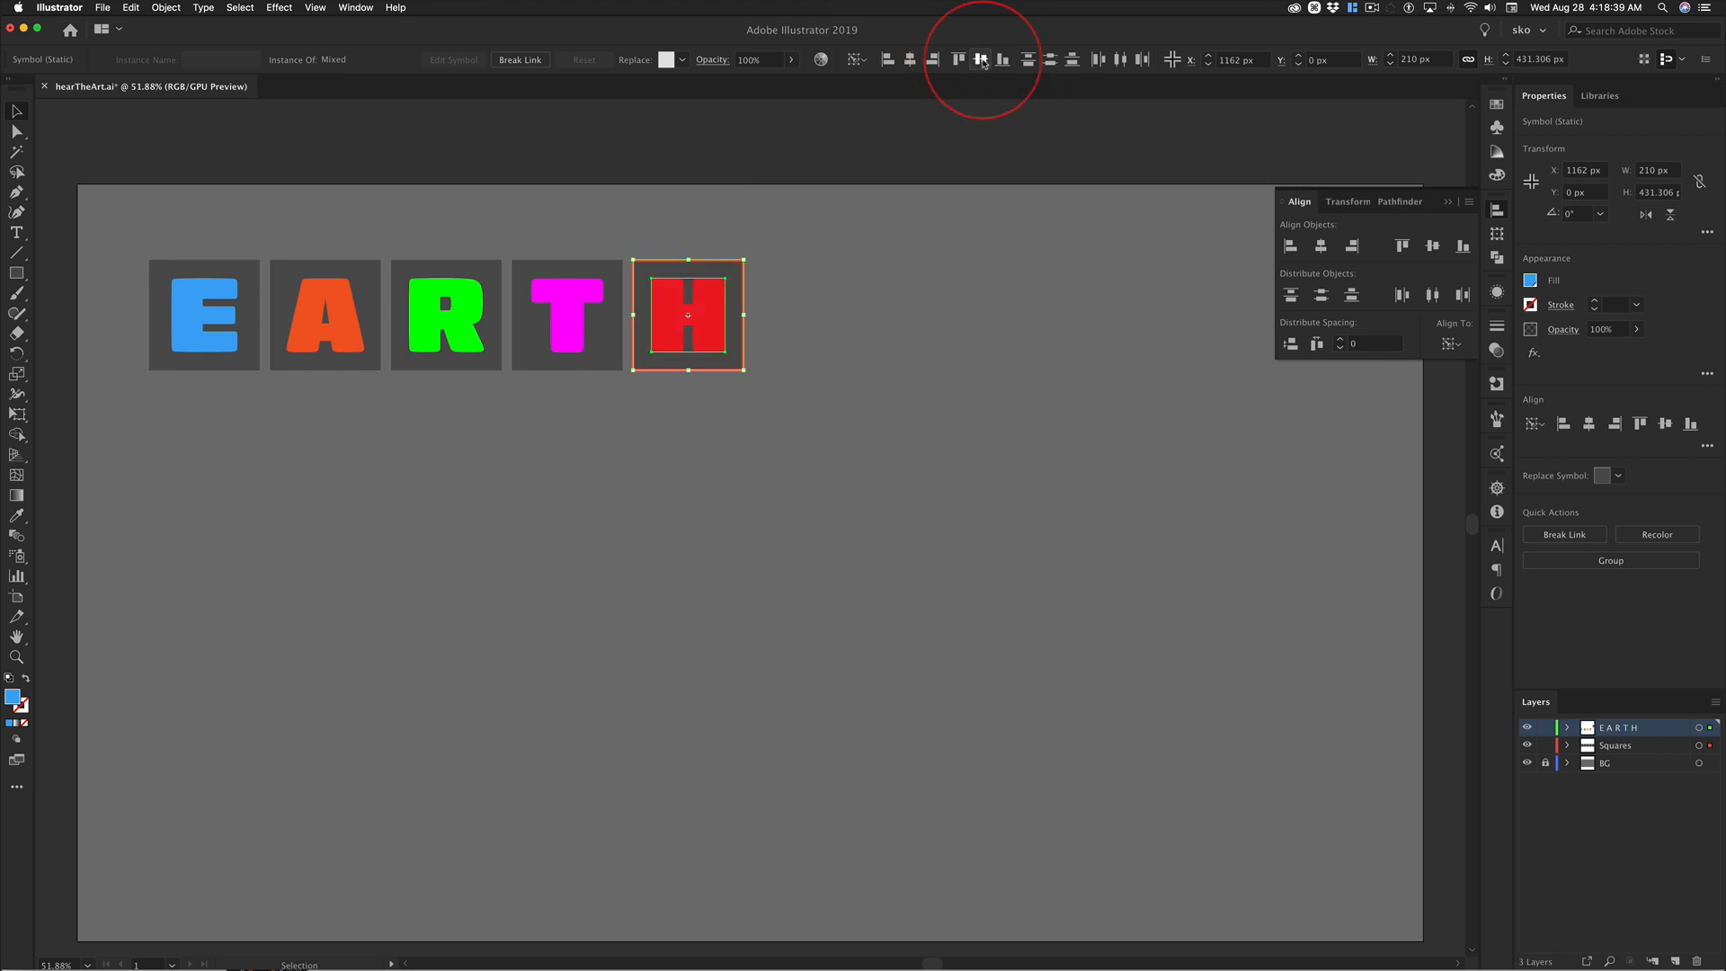
Copy the whole EARTH row of squares and letters with a Move of 0 px horizontally and 230 px vertically.
click(803, 197)
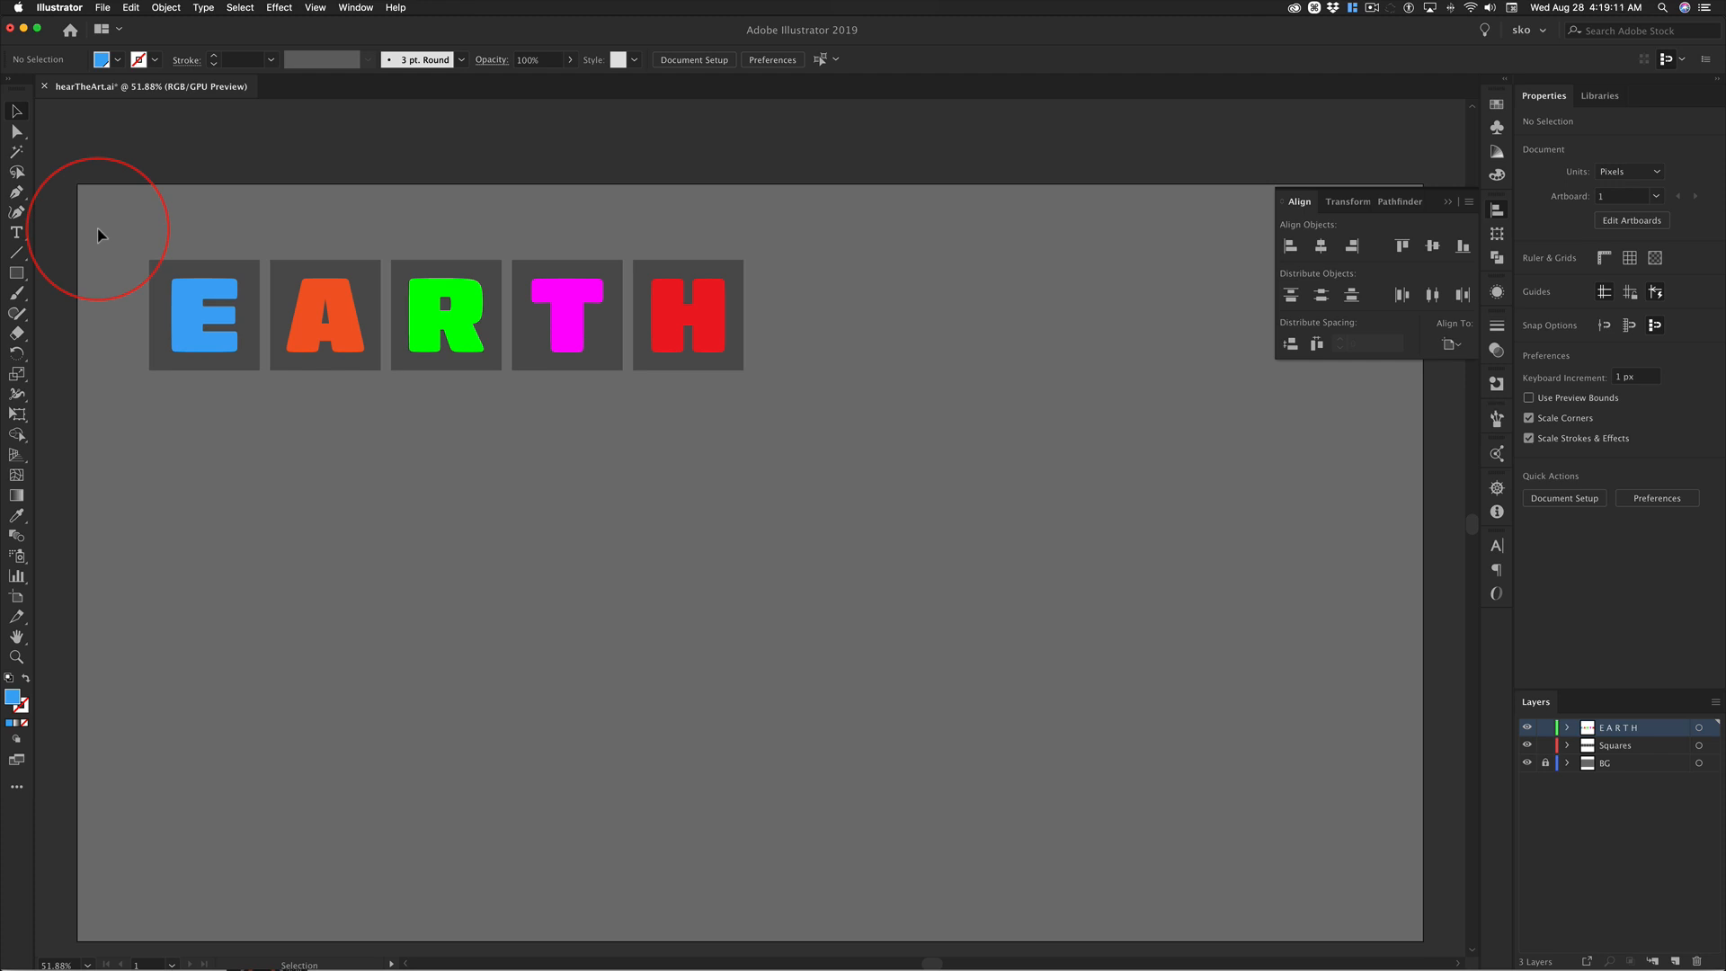
drag(99, 235, 770, 391)
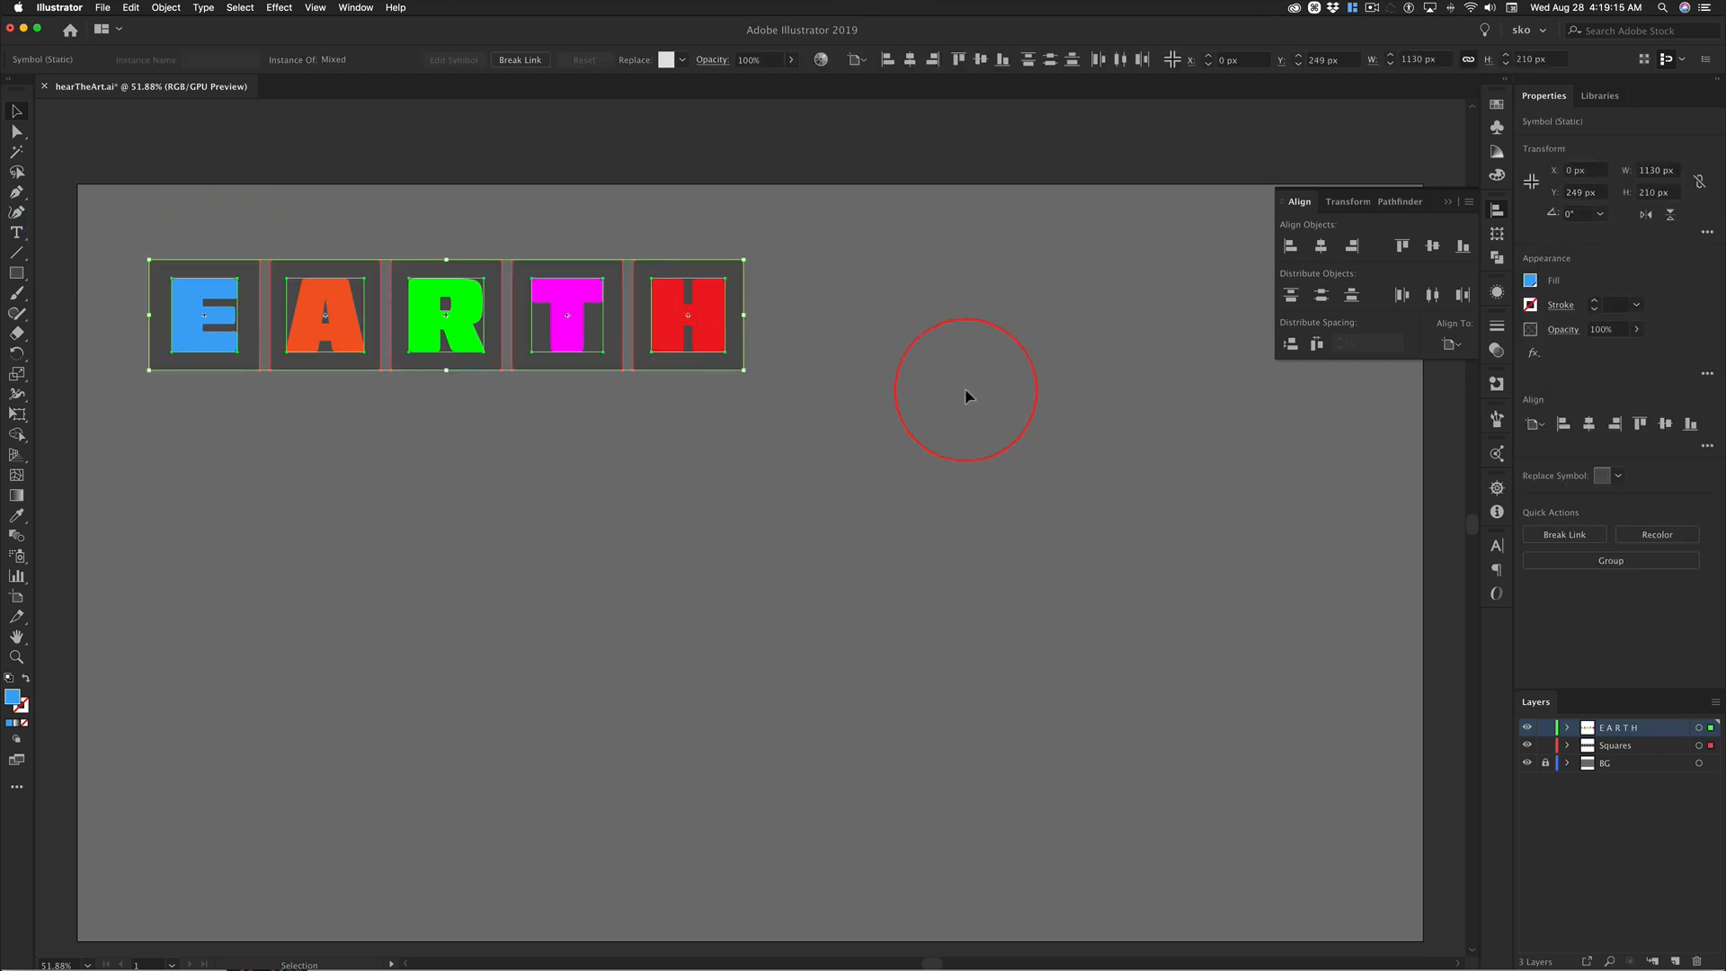
key(Return)
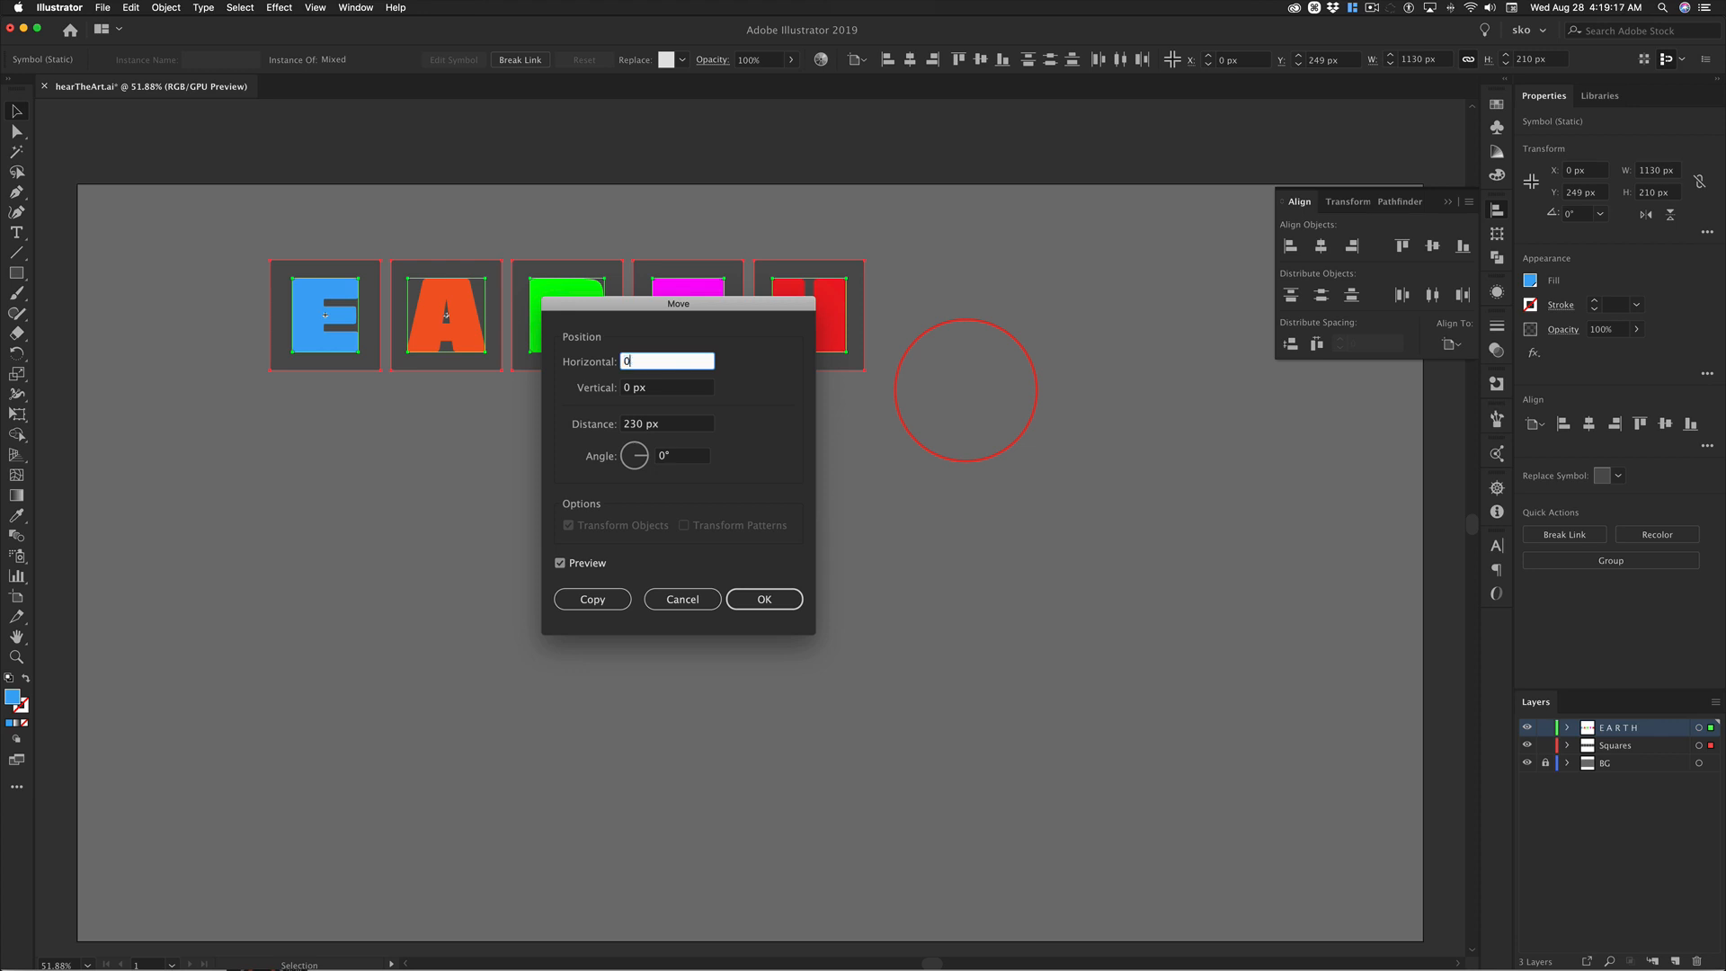
key(Tab)
text(230)
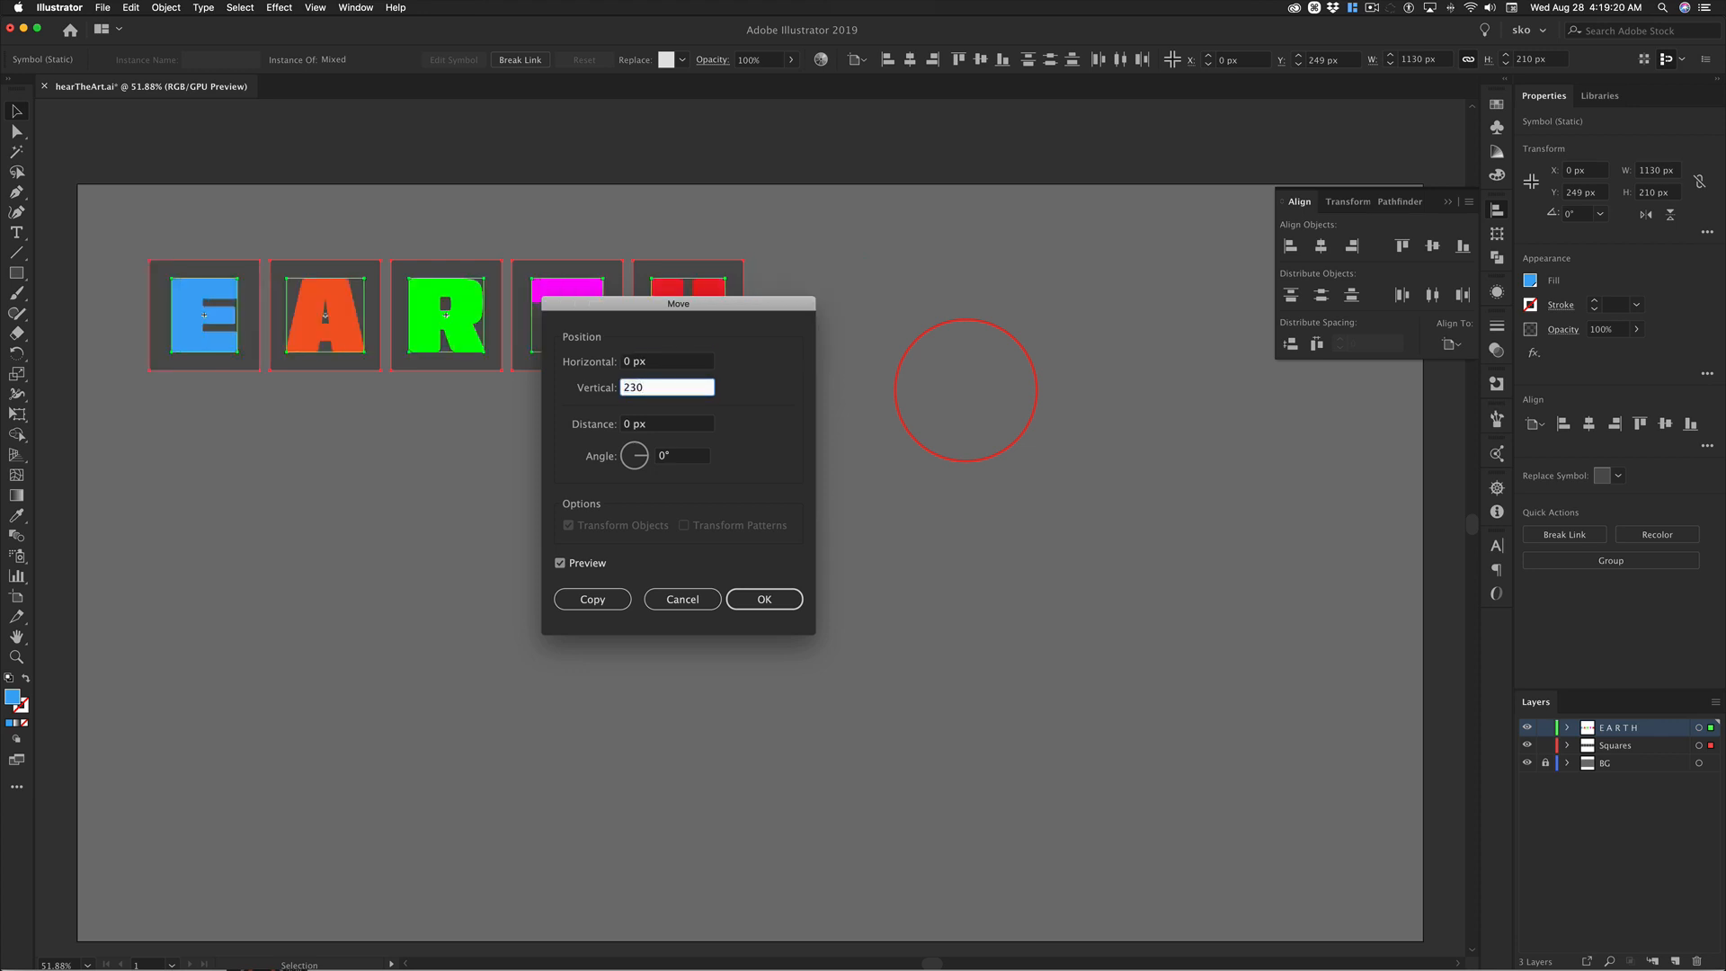
key(Tab)
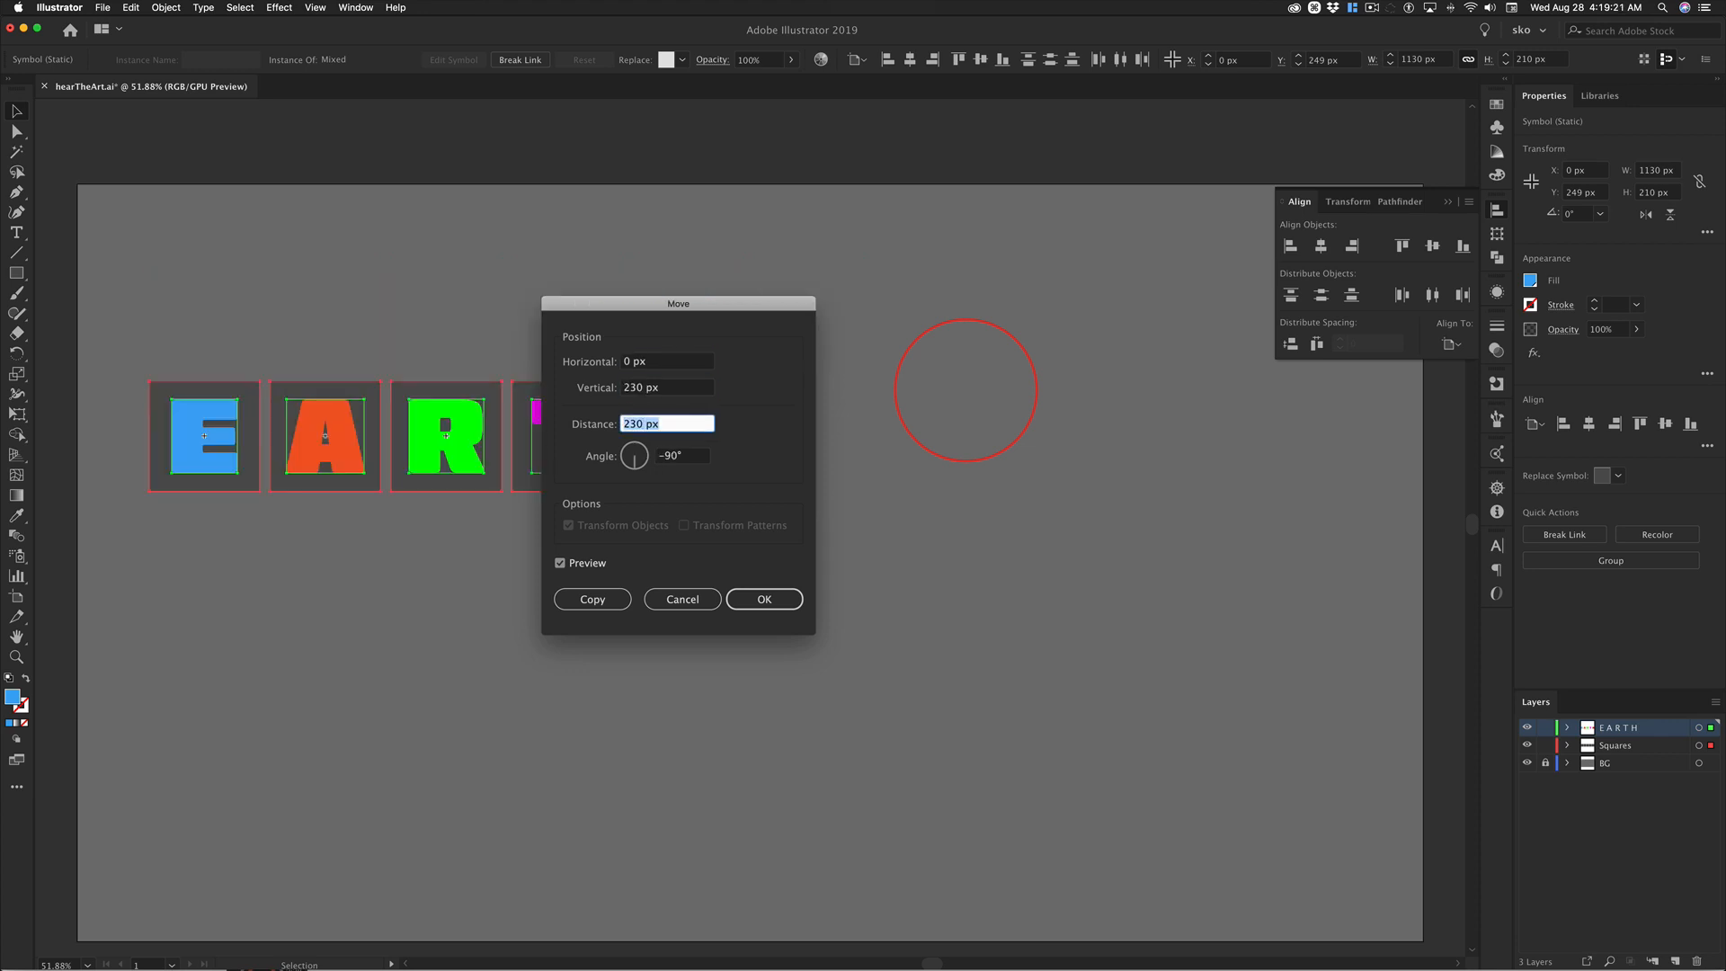
click(602, 599)
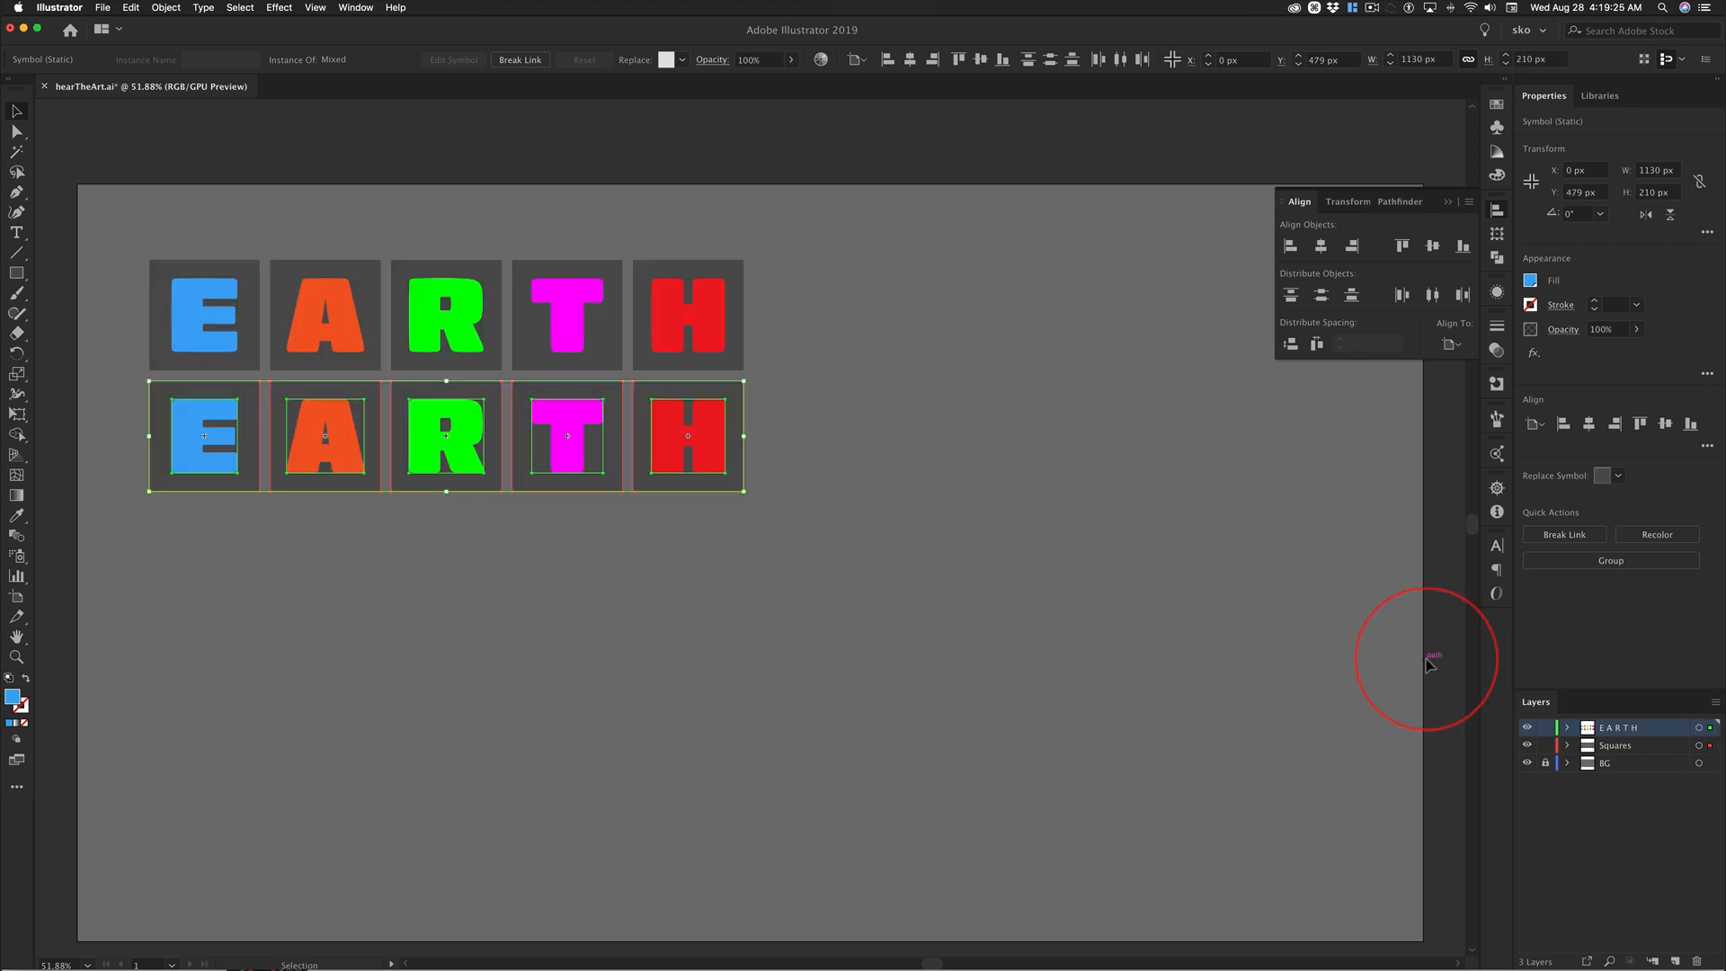
Repeat the copy transformation three more times to fill a grid of five EARTH rows, and deselect everything.
key(super)
key(super+d)
key(super+d)
key(super+d)
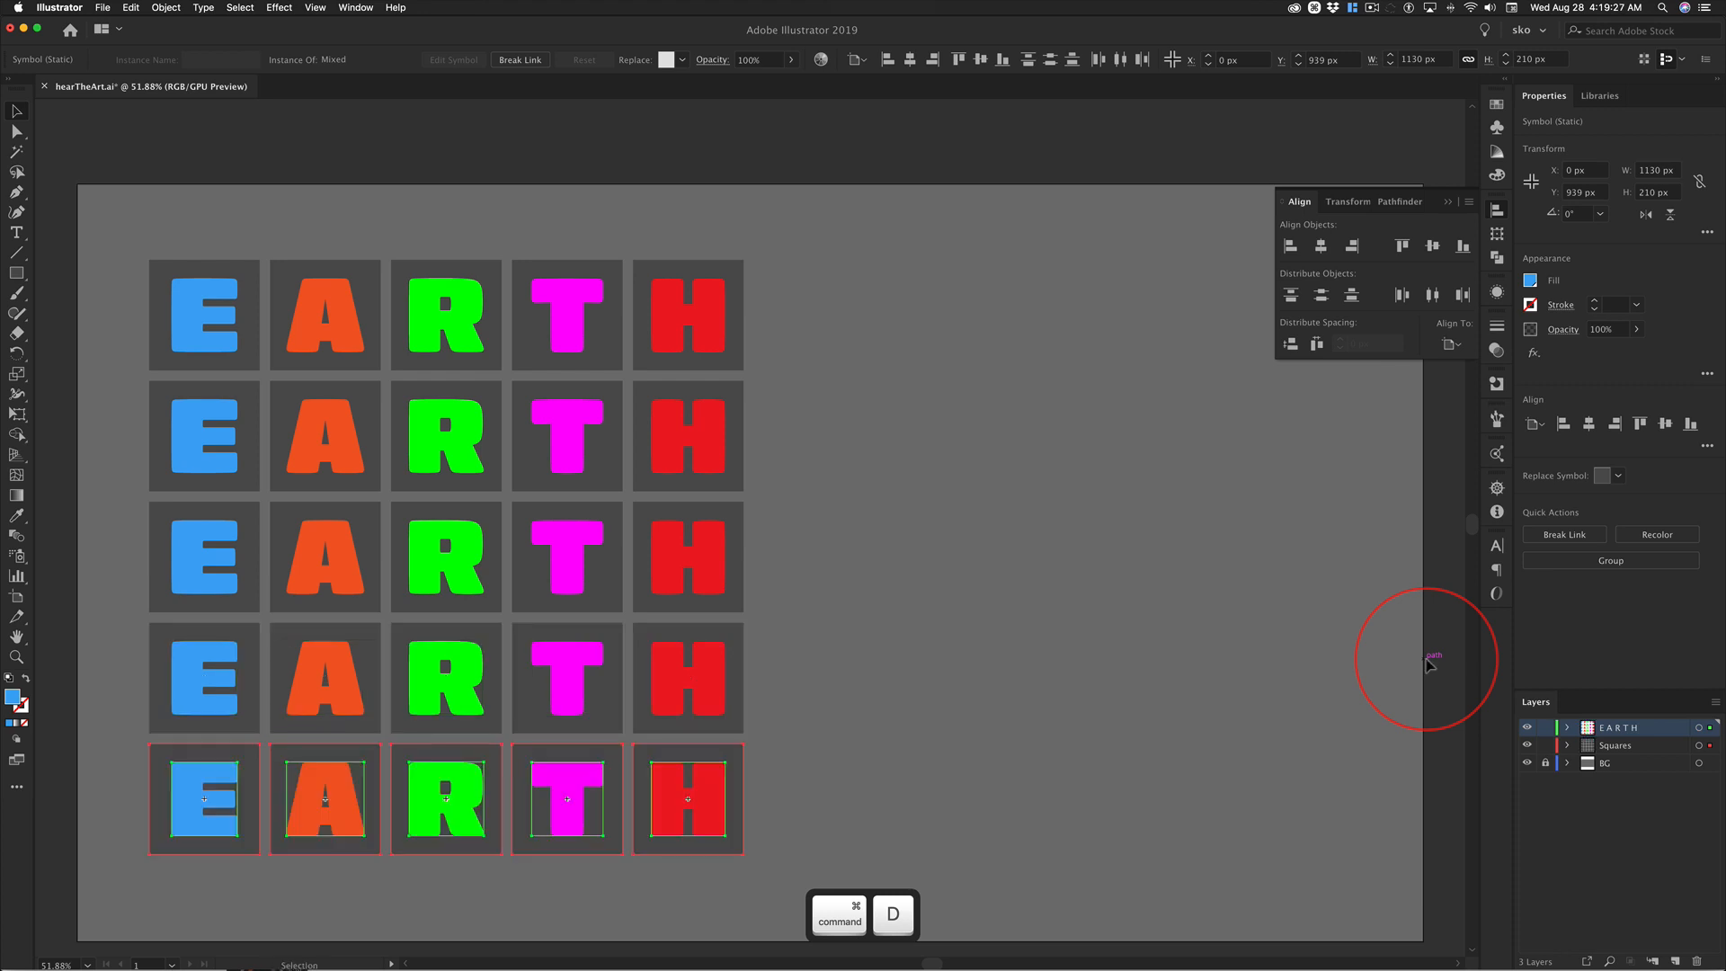
click(1083, 570)
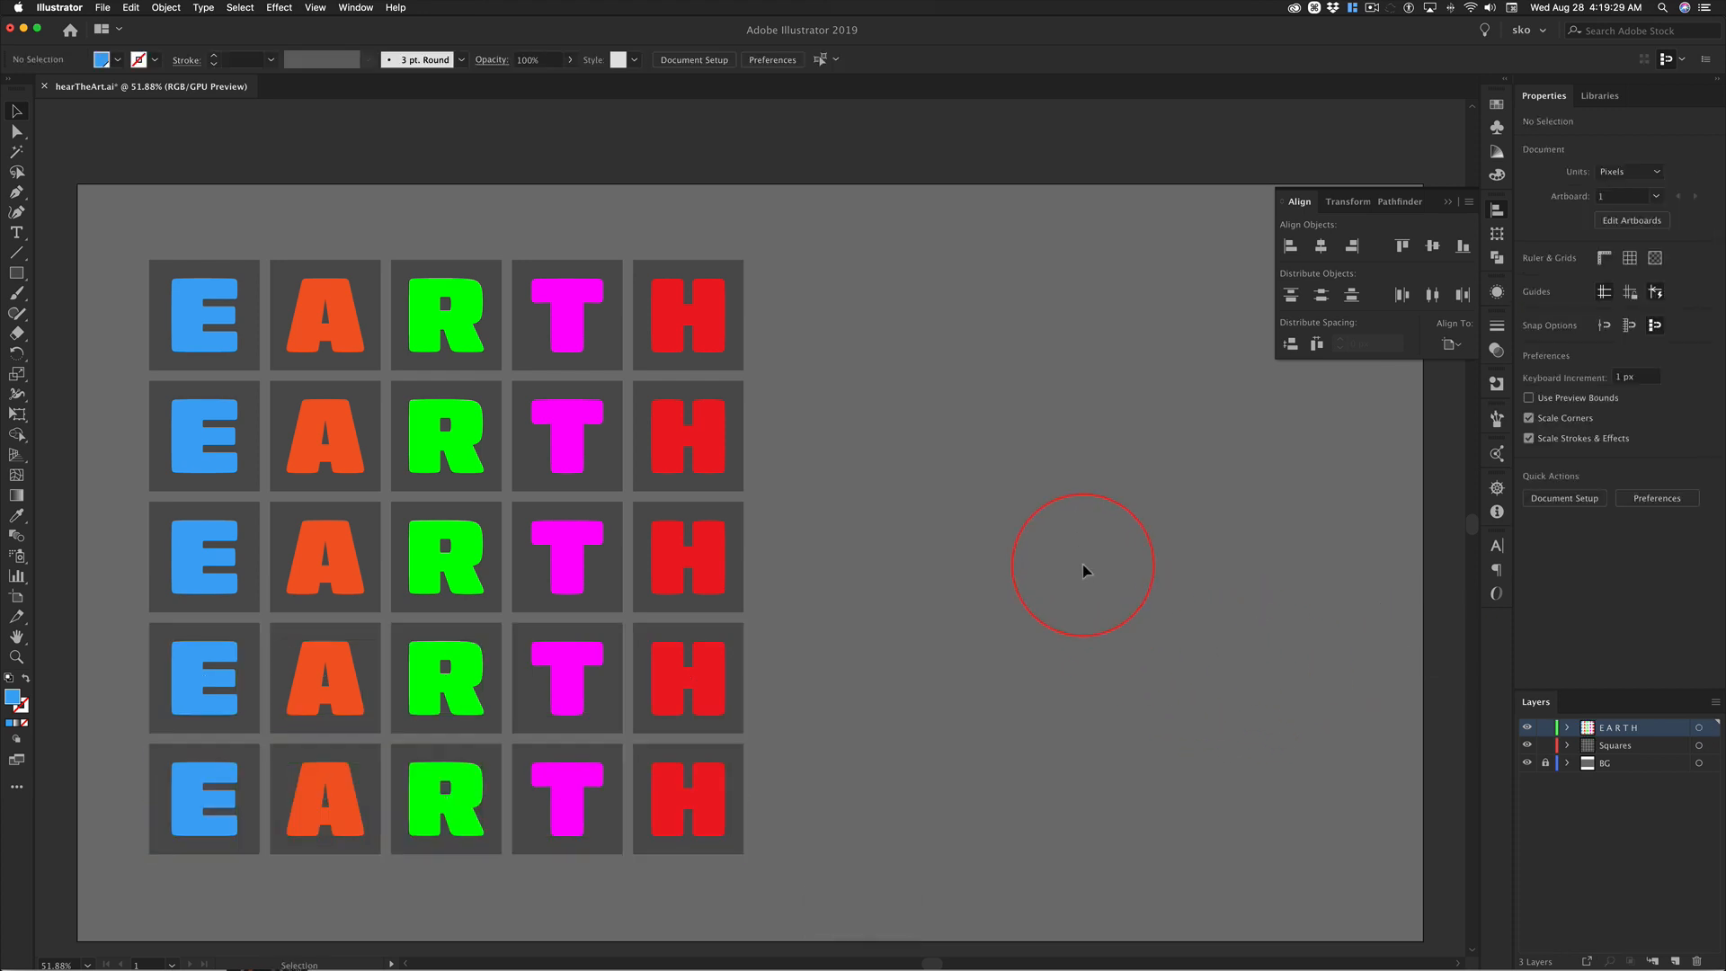